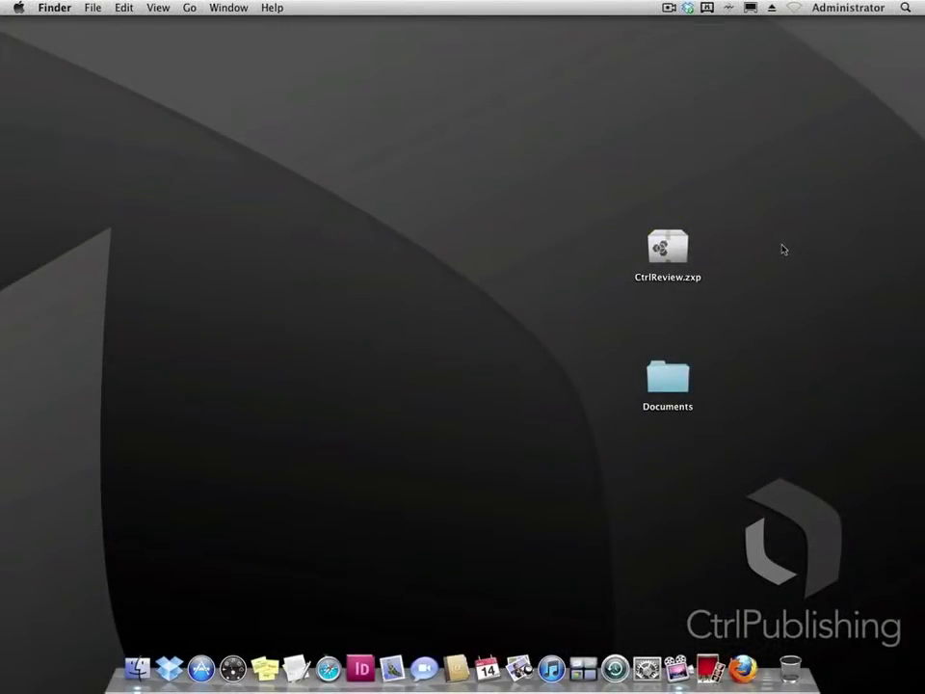
Install CtrlReviewHQ 1.0.4 from CtrlReview.zxp for InDesign CS5.5, accepting the licence agreement.
{"action": "left_click", "coordinate": [667, 247]}
{"action": "double_click", "coordinate": [667, 248]}
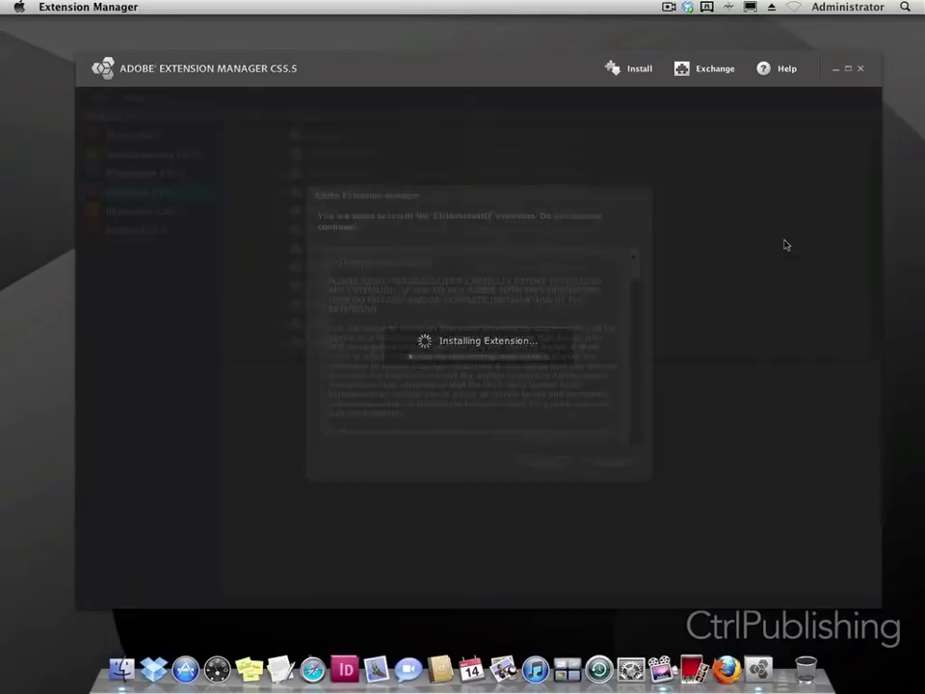
{"action": "left_click_drag", "start_coordinate": [634, 255], "coordinate": [634, 431]}
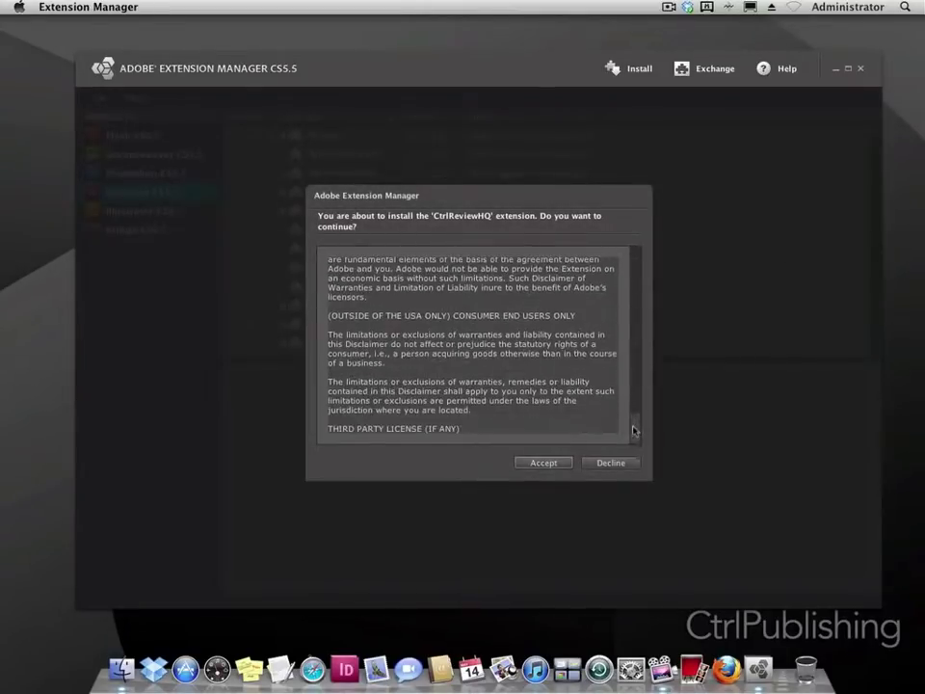
{"action": "left_click", "coordinate": [540, 462]}
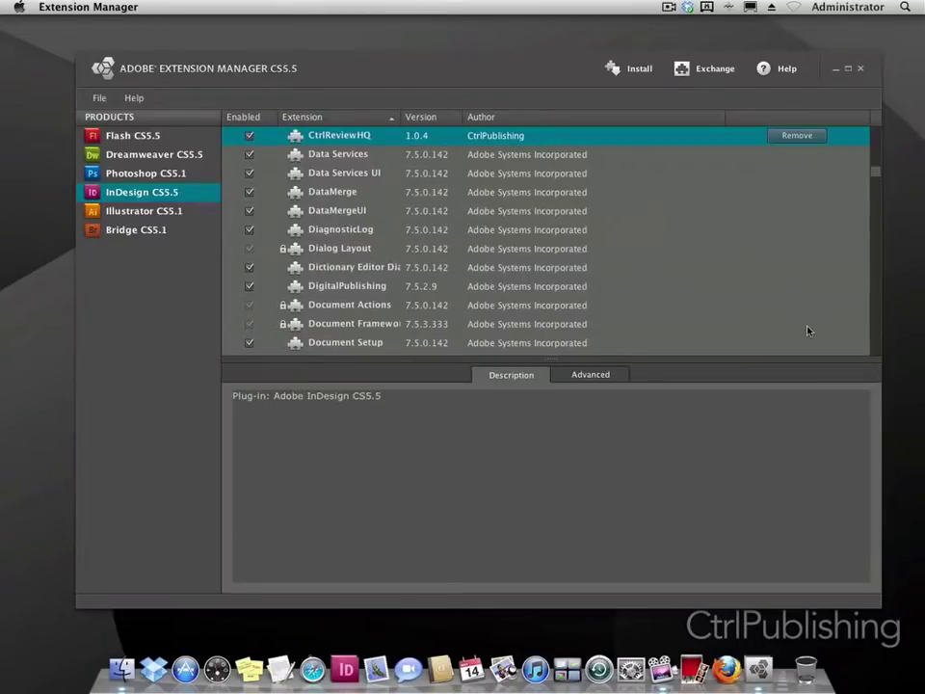
{"action": "left_click", "coordinate": [123, 12]}
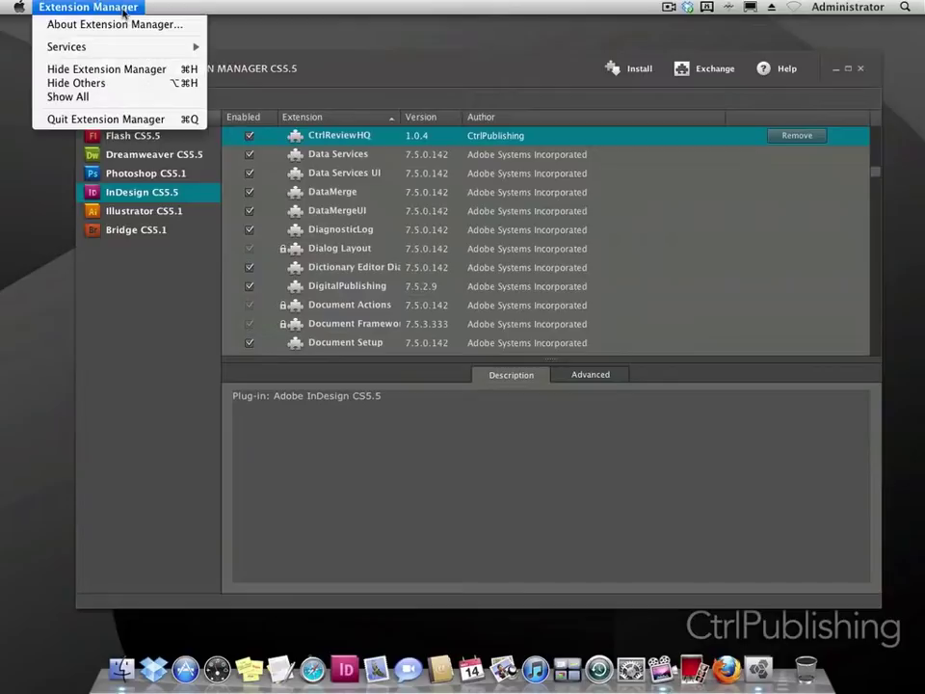
Quit Extension Manager, launch InDesign CS5.5 and show the CtrlReviewHQ panel via Window > Extensions.
{"action": "left_click", "coordinate": [106, 120]}
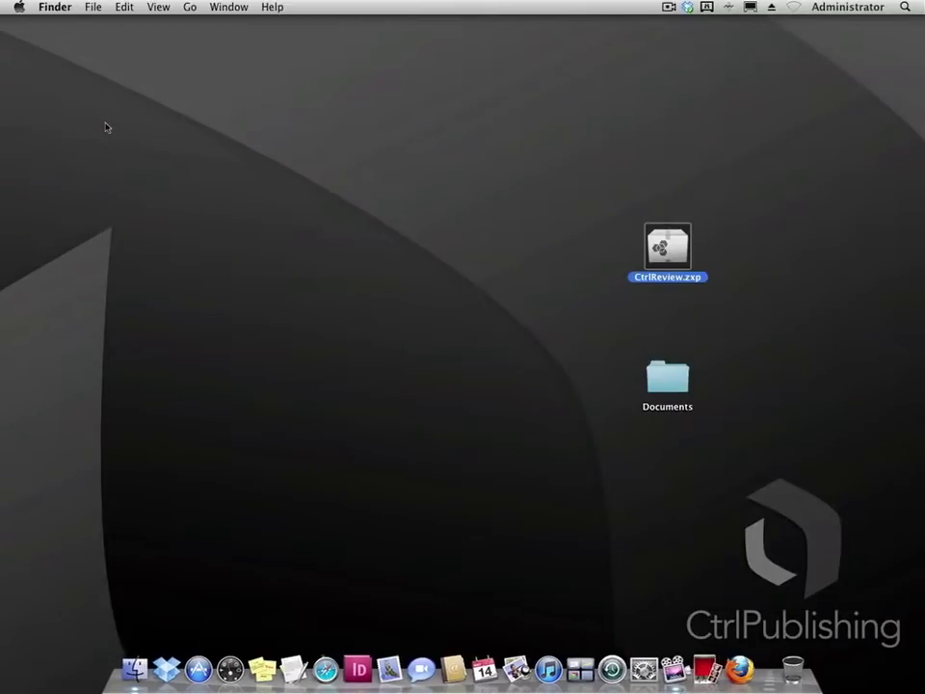
{"action": "left_click", "coordinate": [364, 662]}
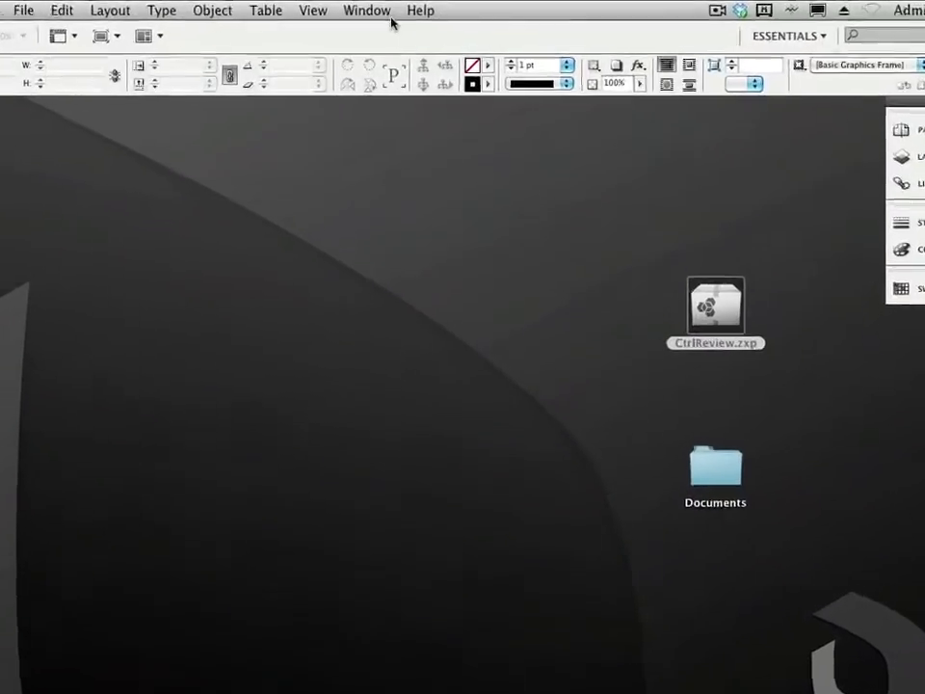
{"action": "left_click", "coordinate": [384, 9]}
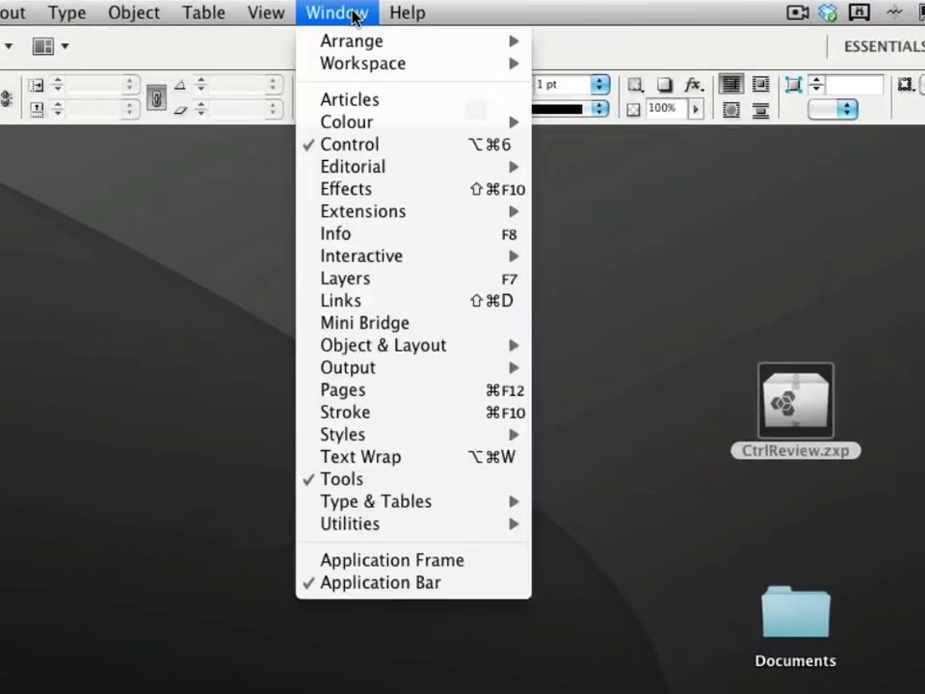
{"action": "mouse_move", "coordinate": [353, 215]}
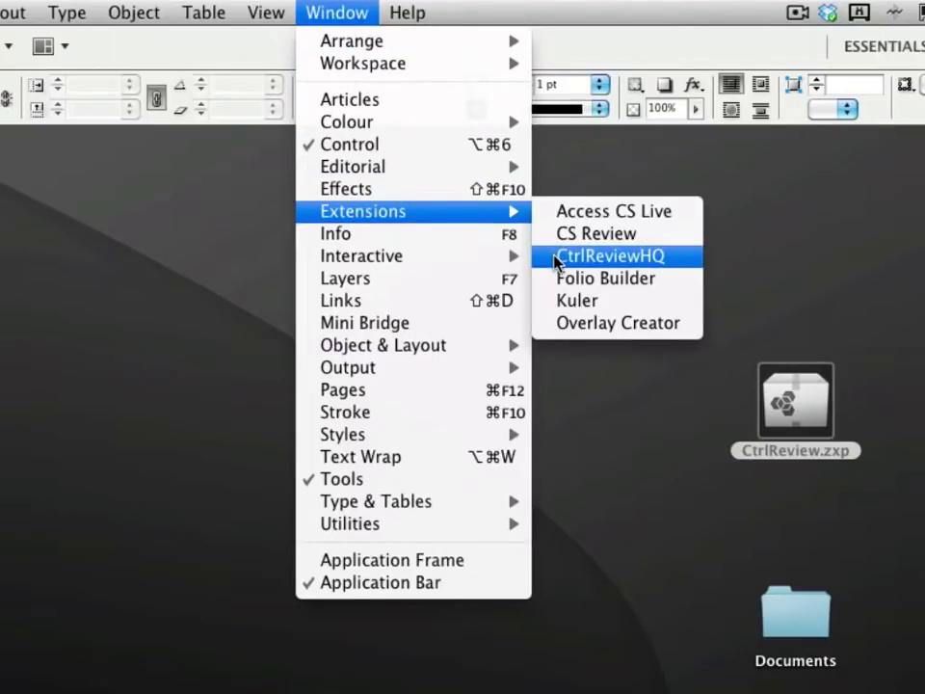
{"action": "left_click", "coordinate": [597, 255]}
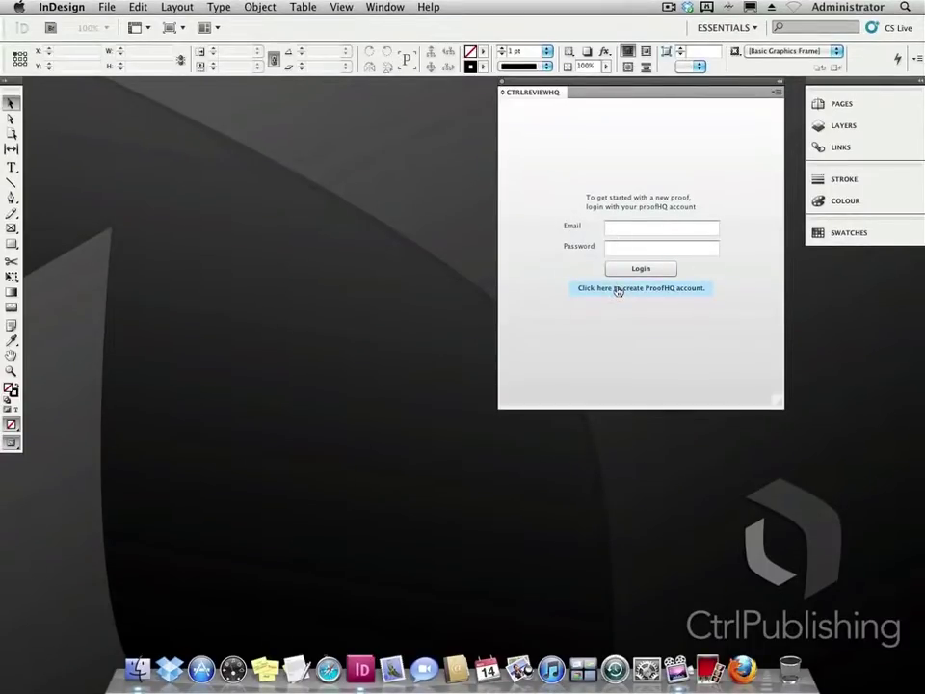
Sign up for a ProofHQ 14-day trial from the panel's create-account link and read the confirmation email.
{"action": "left_click", "coordinate": [618, 291]}
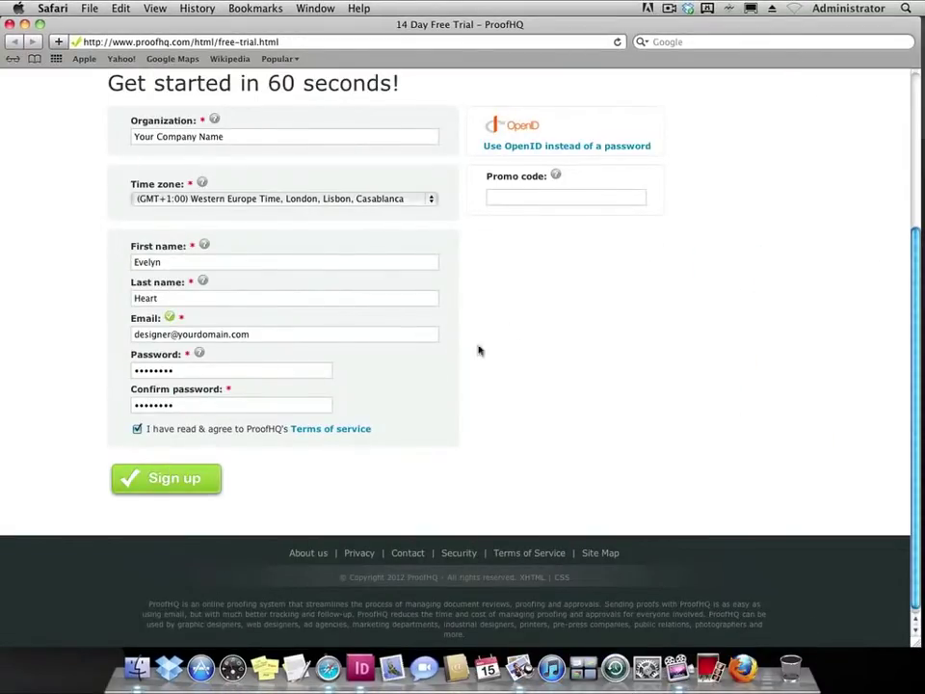
{"action": "left_click", "coordinate": [173, 478]}
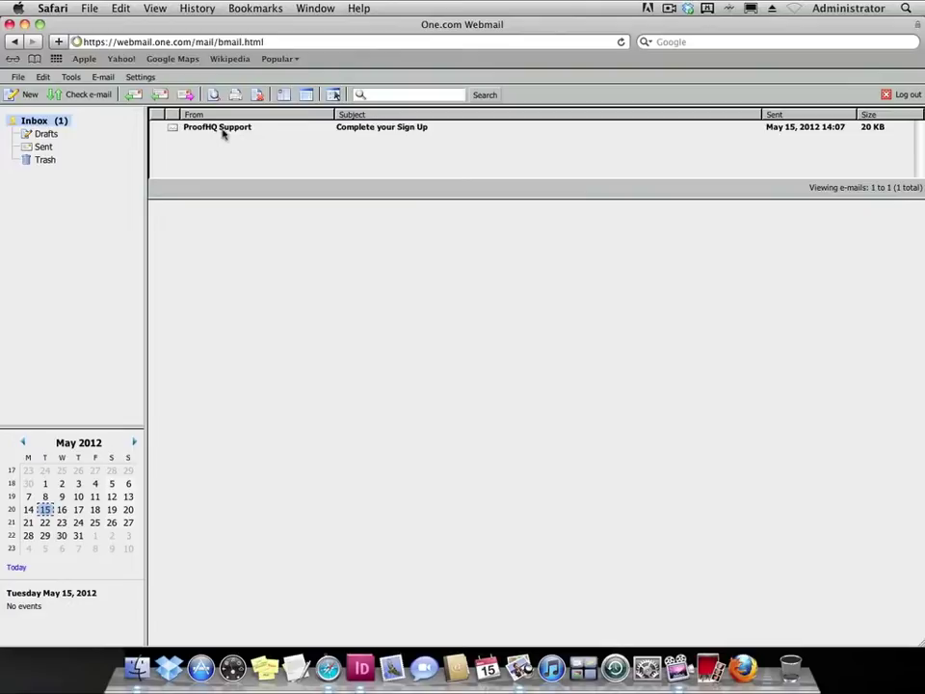
{"action": "left_click", "coordinate": [219, 129]}
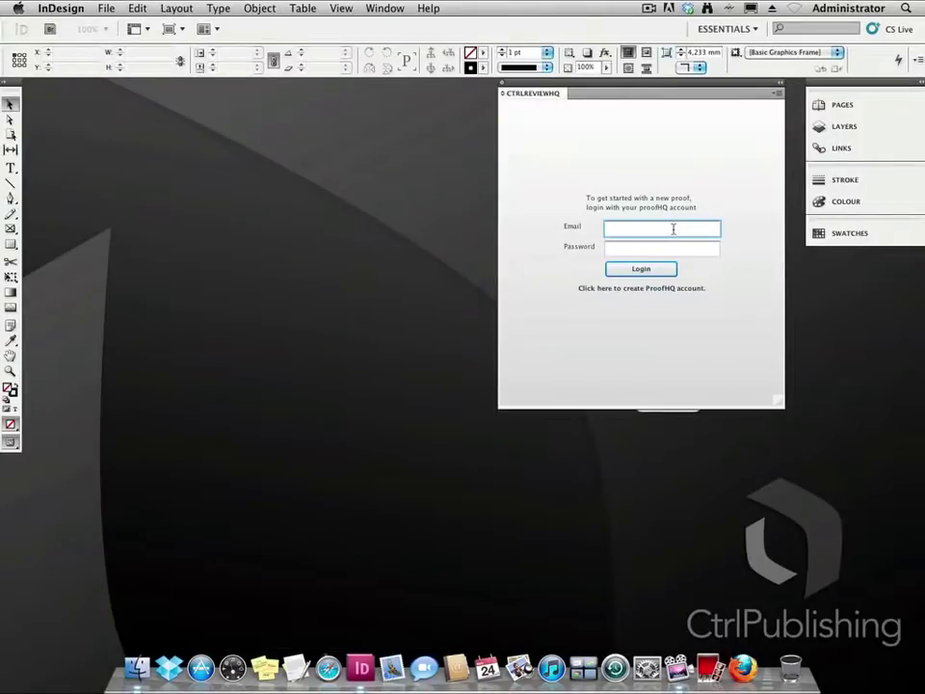
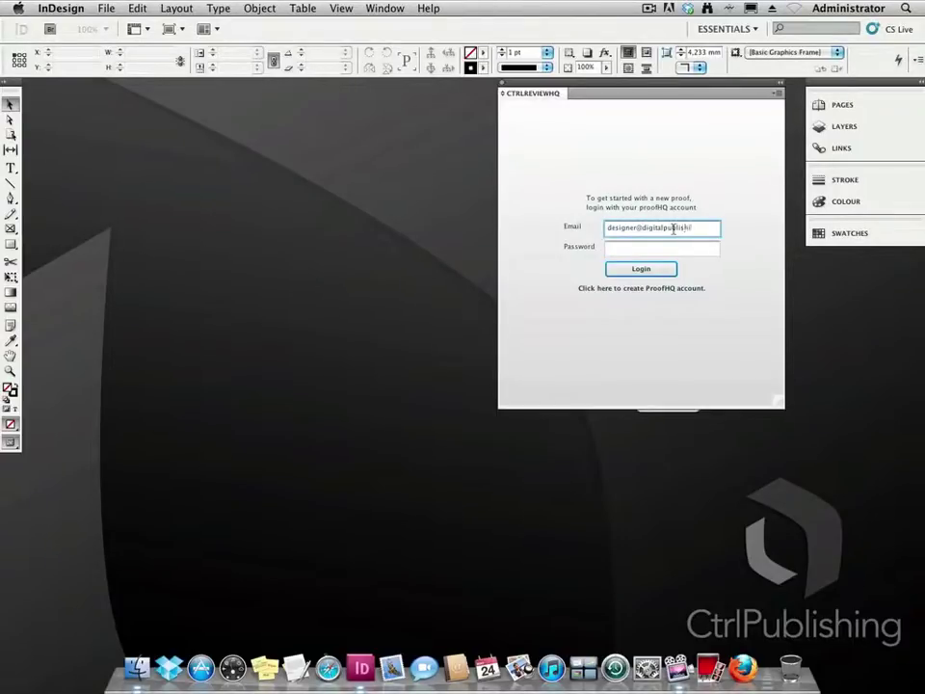
Log in to ProofHQ with the account e-mail and password, then start the CtrlReviewHQ free trial.
{"action": "key", "text": "Tab"}
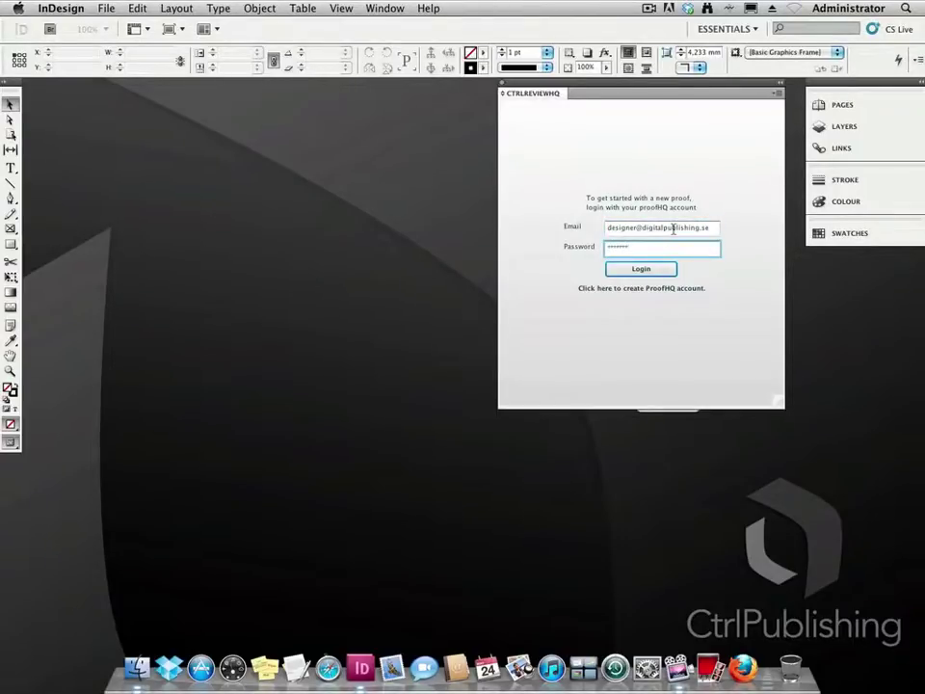
{"action": "key", "text": "Return"}
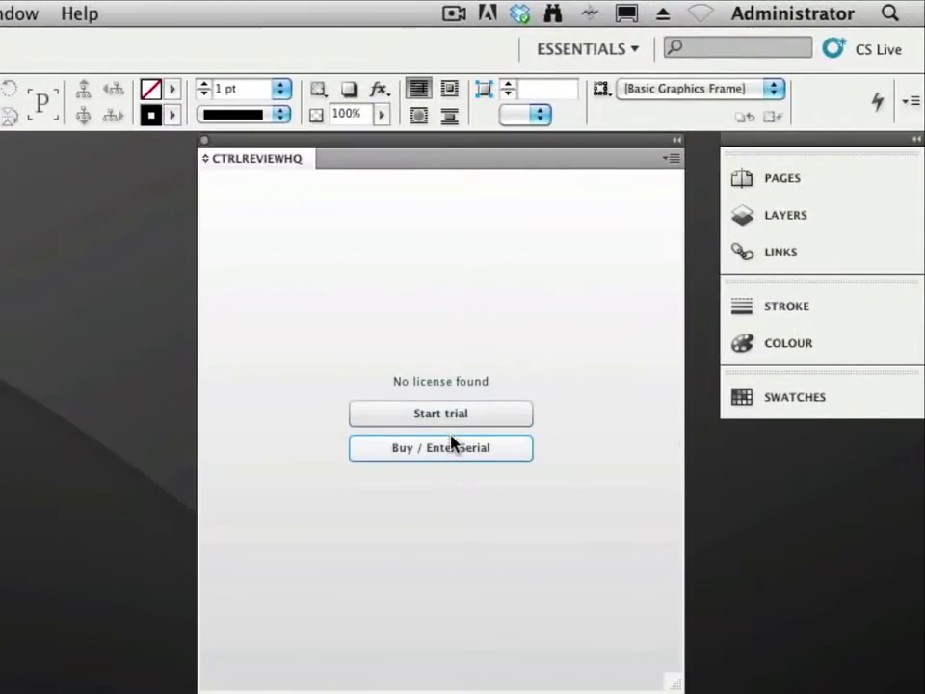
{"action": "left_click", "coordinate": [446, 417]}
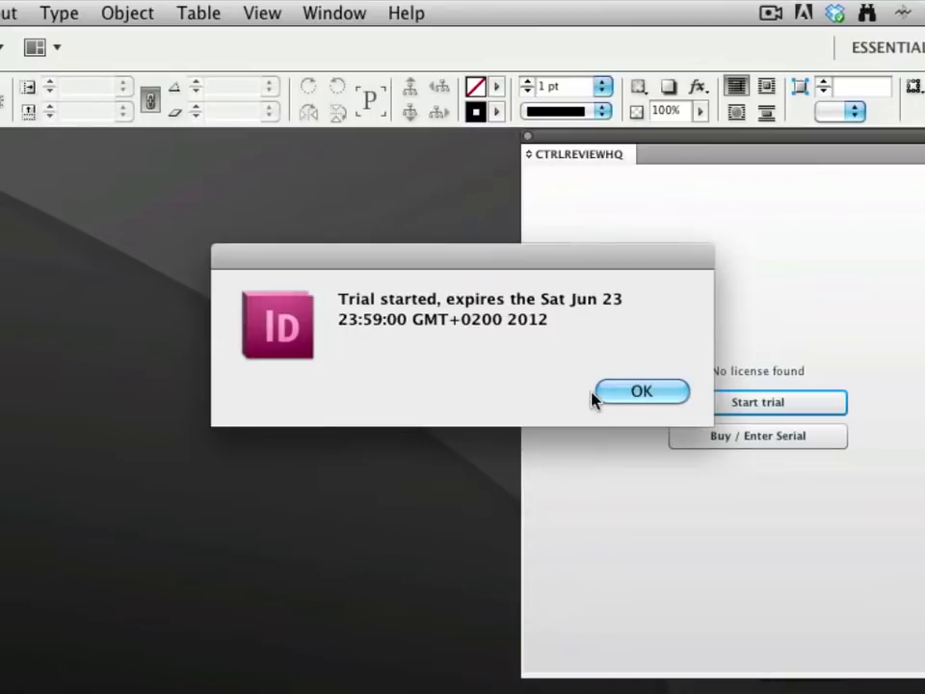
{"action": "left_click", "coordinate": [508, 395]}
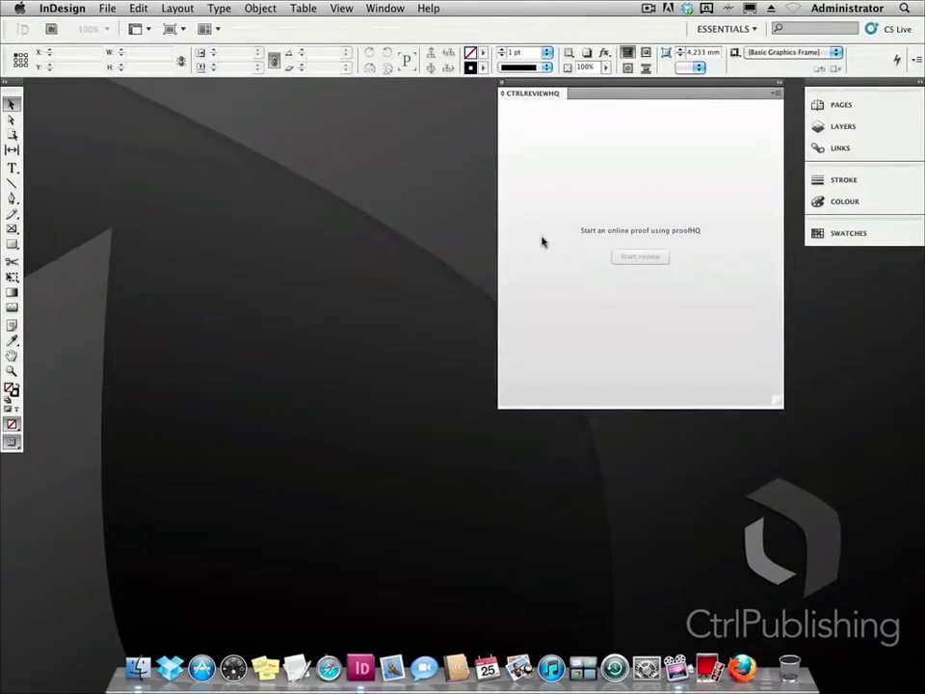
Reopen Page1-7.indd from File > Open Recent.
{"action": "left_click", "coordinate": [107, 8]}
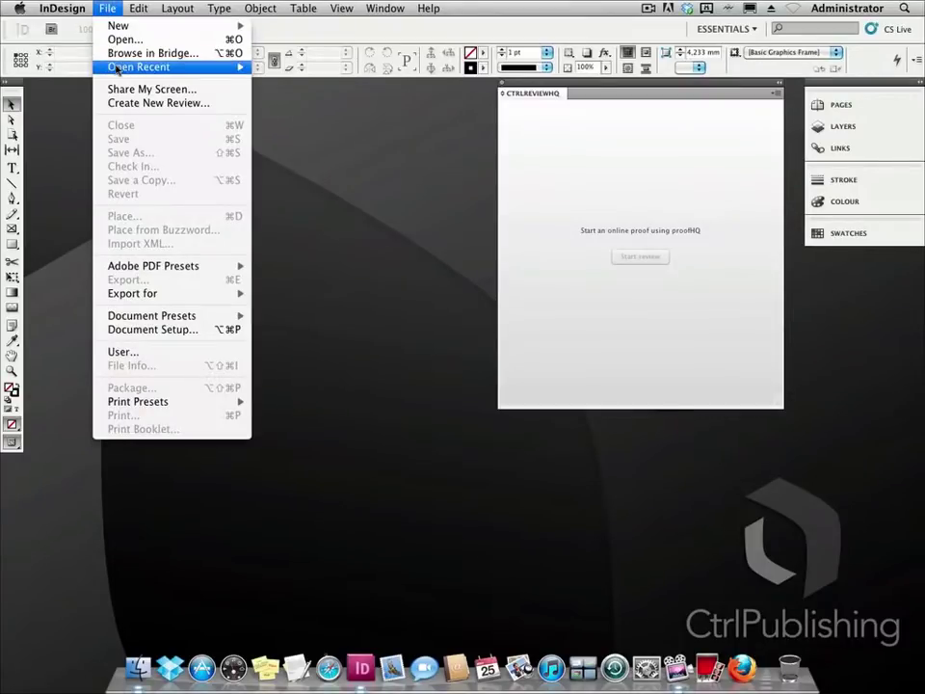
{"action": "mouse_move", "coordinate": [115, 68]}
{"action": "left_click", "coordinate": [294, 83]}
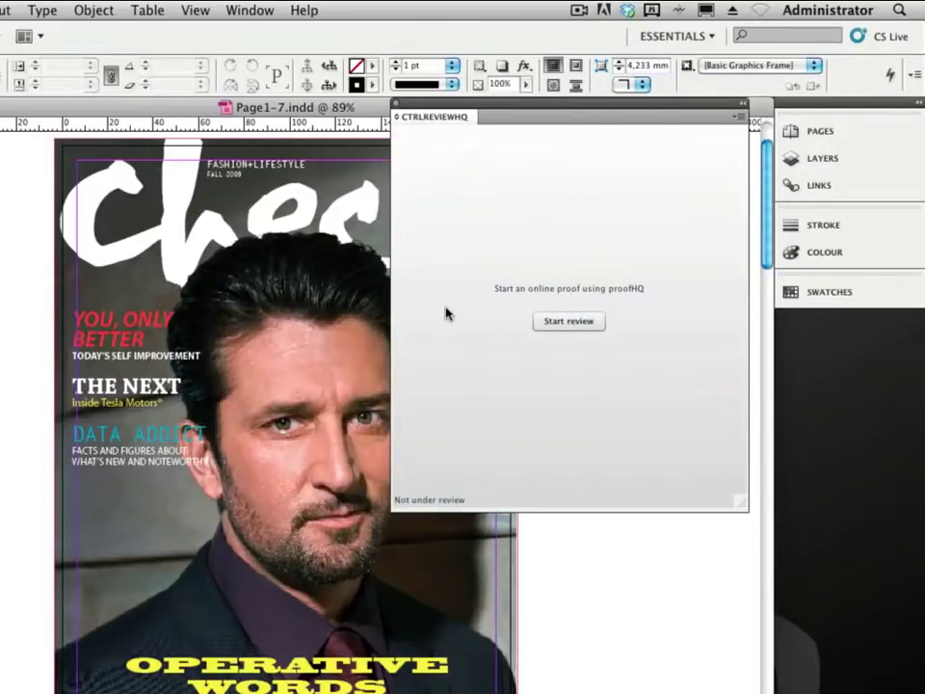
Start an online review of Page1-7 and invite the two reviewers by their e-mail addresses.
{"action": "left_click", "coordinate": [549, 324]}
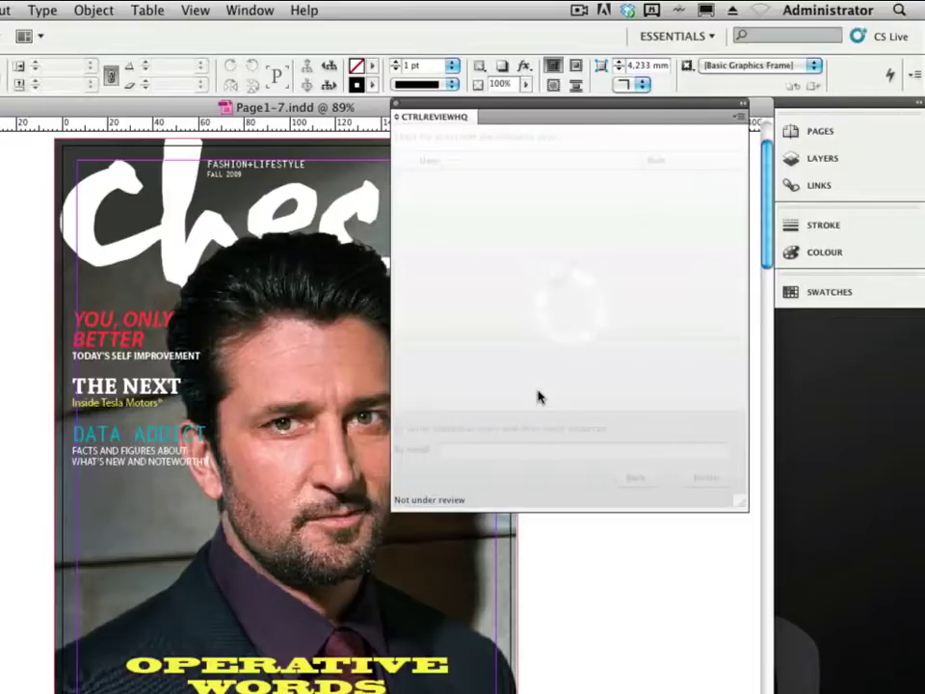
{"action": "left_click", "coordinate": [506, 450]}
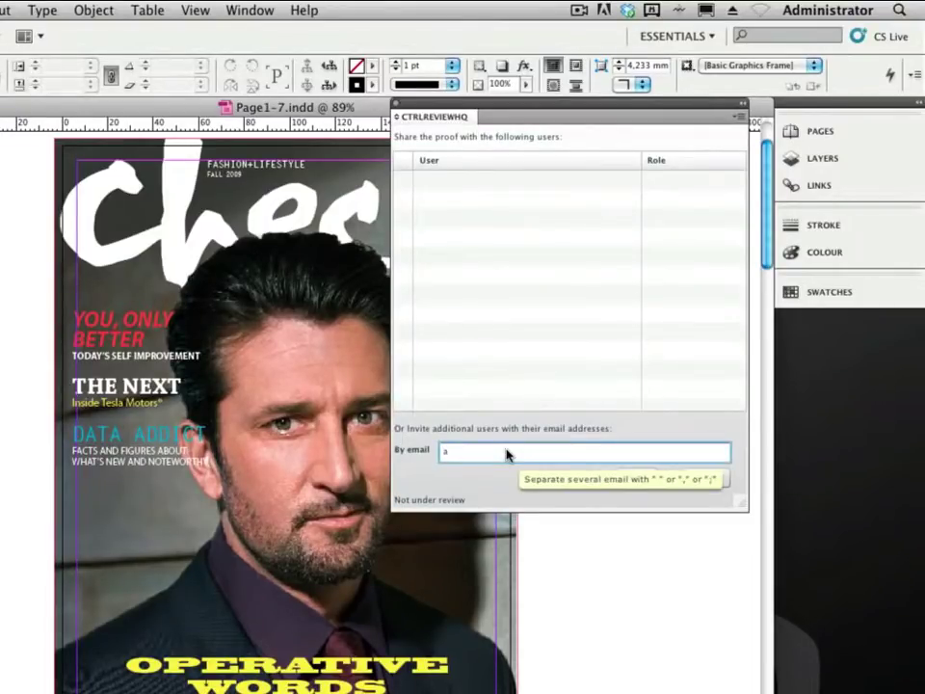
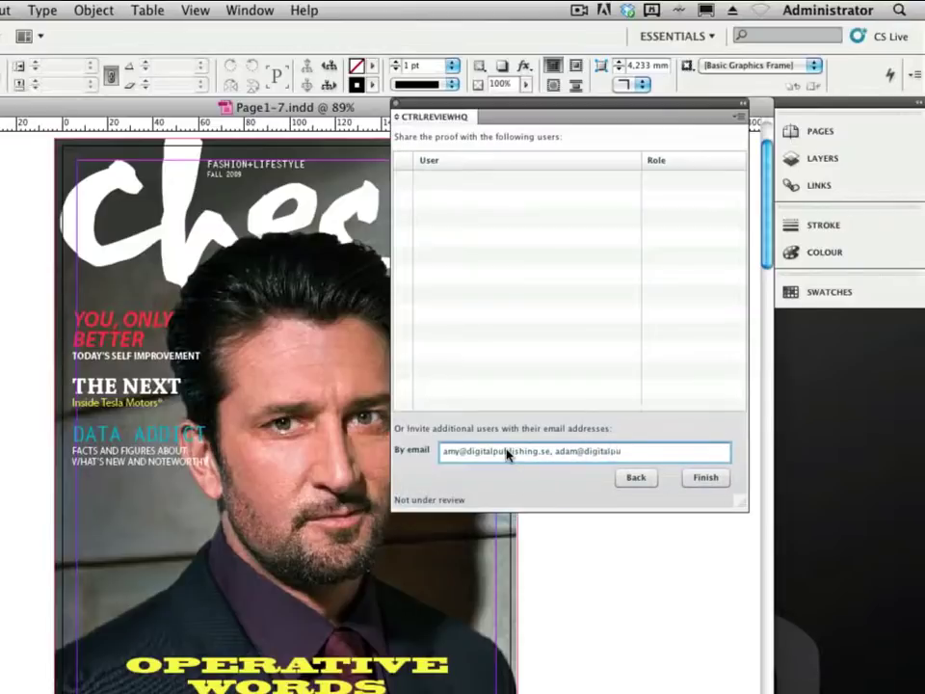
{"action": "left_click", "coordinate": [701, 481]}
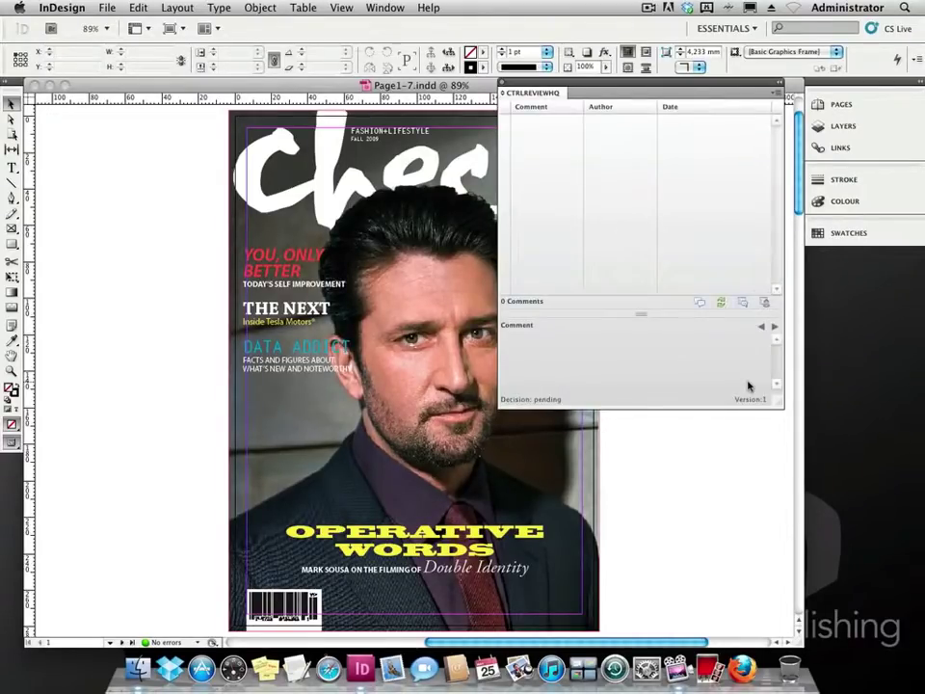
Reopen Page8-13.indd from File > Open Recent.
{"action": "left_click", "coordinate": [107, 8]}
{"action": "mouse_move", "coordinate": [125, 67]}
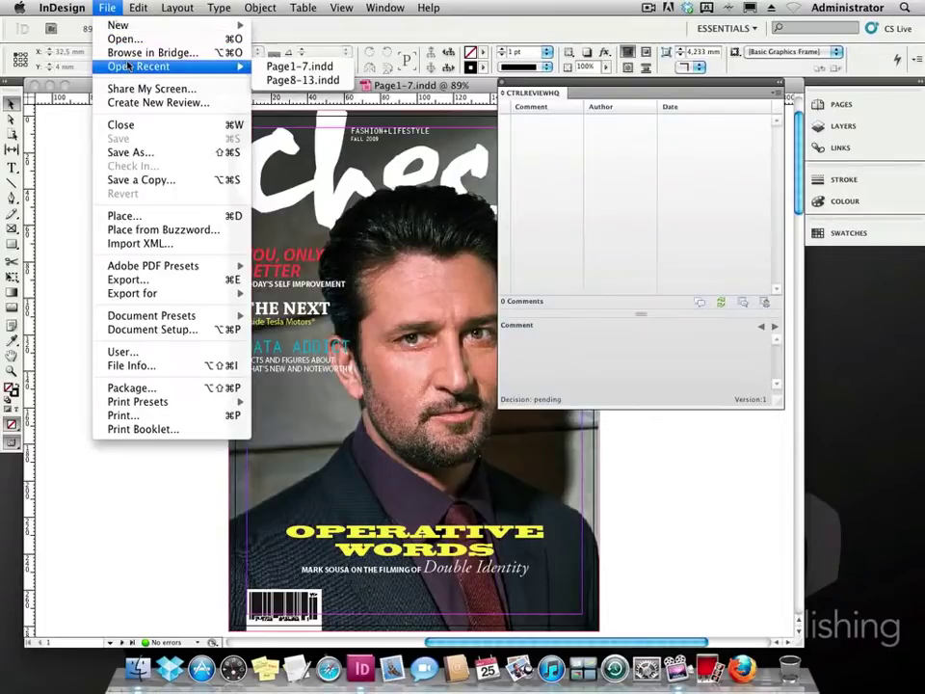
{"action": "left_click", "coordinate": [289, 79]}
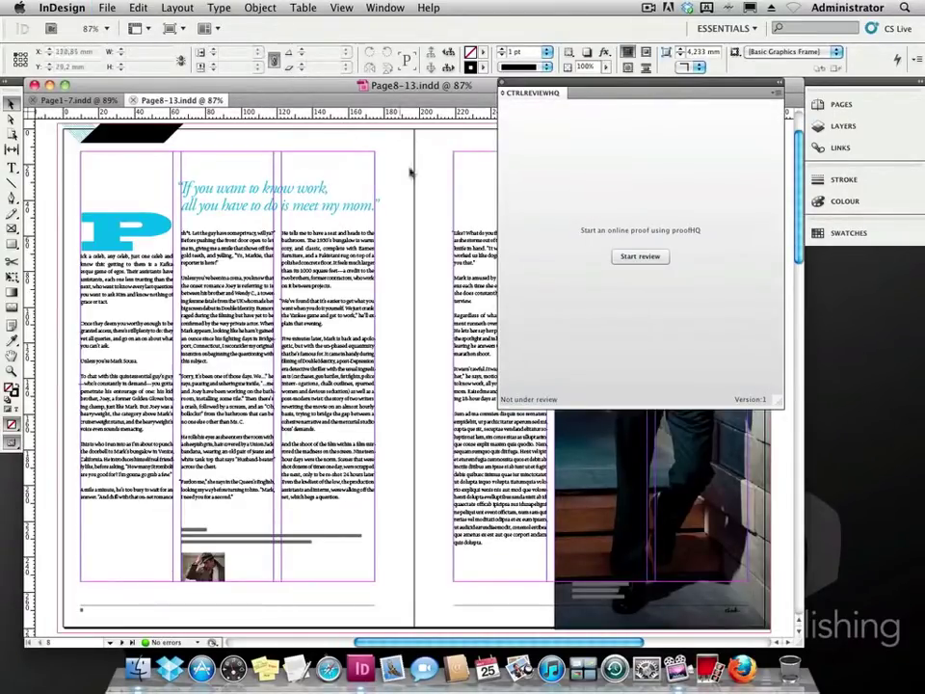
Start a review of Page8-13 with both users, making the first one Rev. & Appr.
{"action": "left_click", "coordinate": [640, 256]}
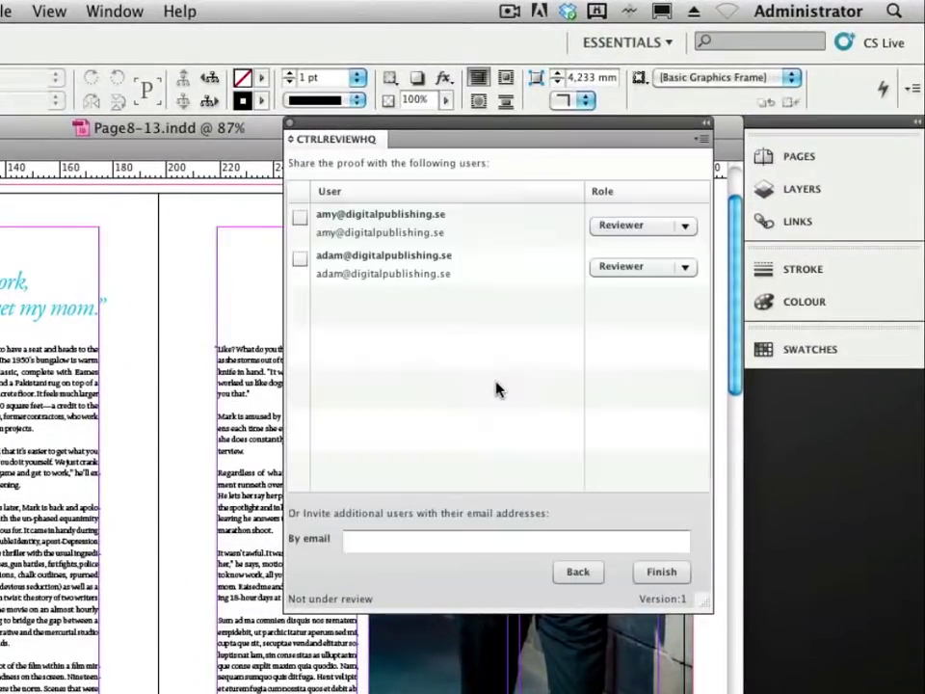
{"action": "left_click", "coordinate": [300, 217]}
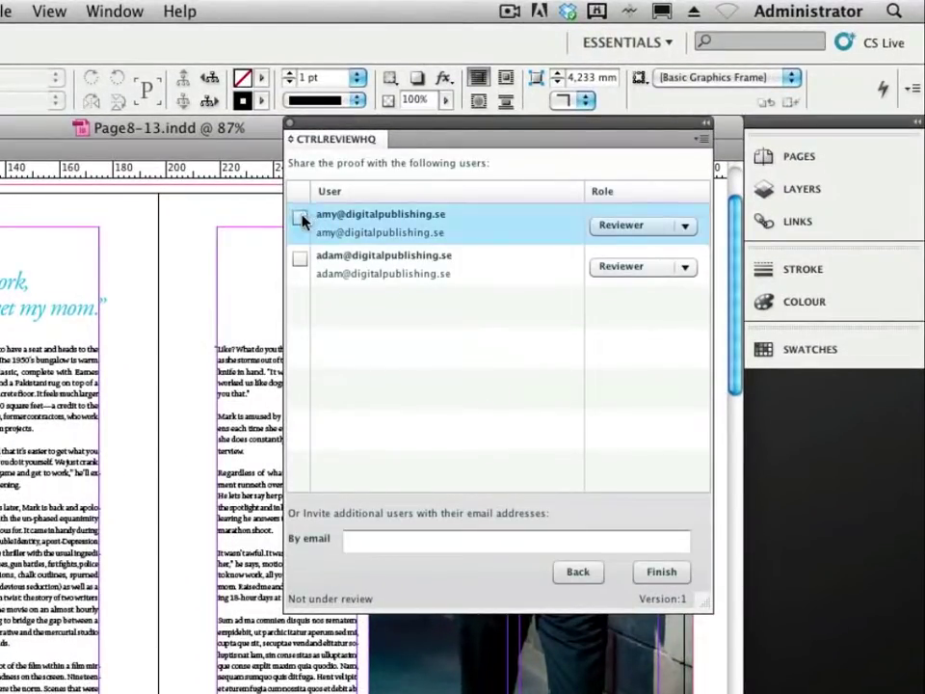
{"action": "left_click", "coordinate": [300, 260]}
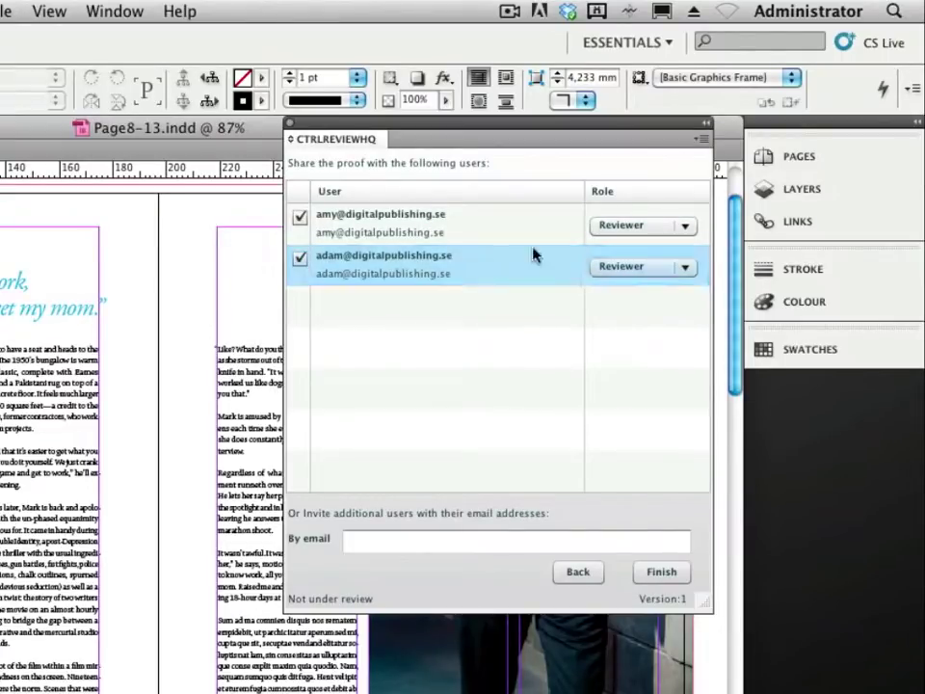
{"action": "left_click", "coordinate": [640, 228]}
{"action": "left_click", "coordinate": [640, 314]}
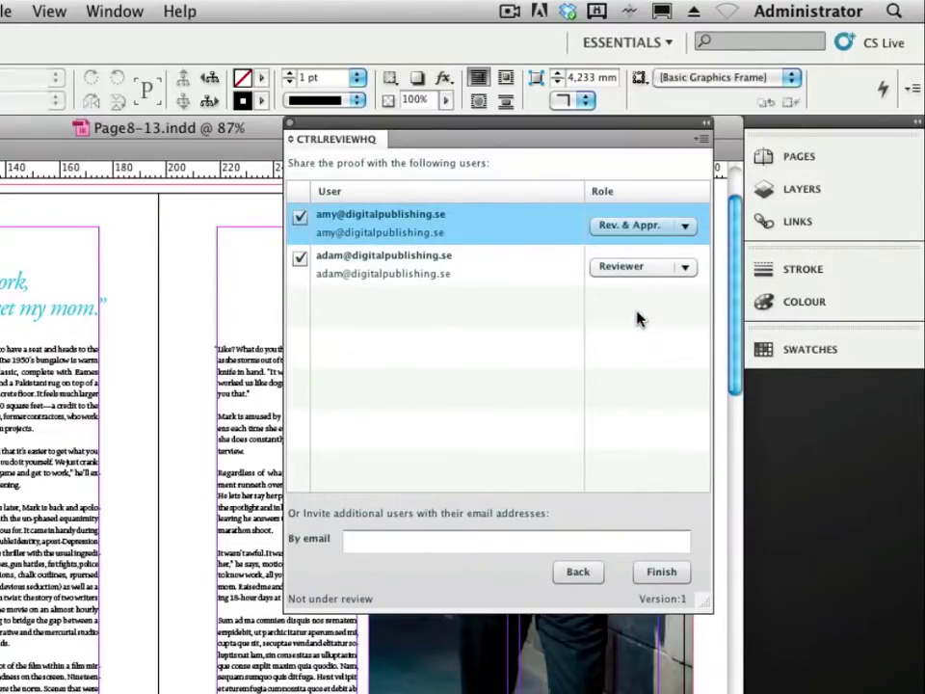
{"action": "left_click", "coordinate": [652, 575]}
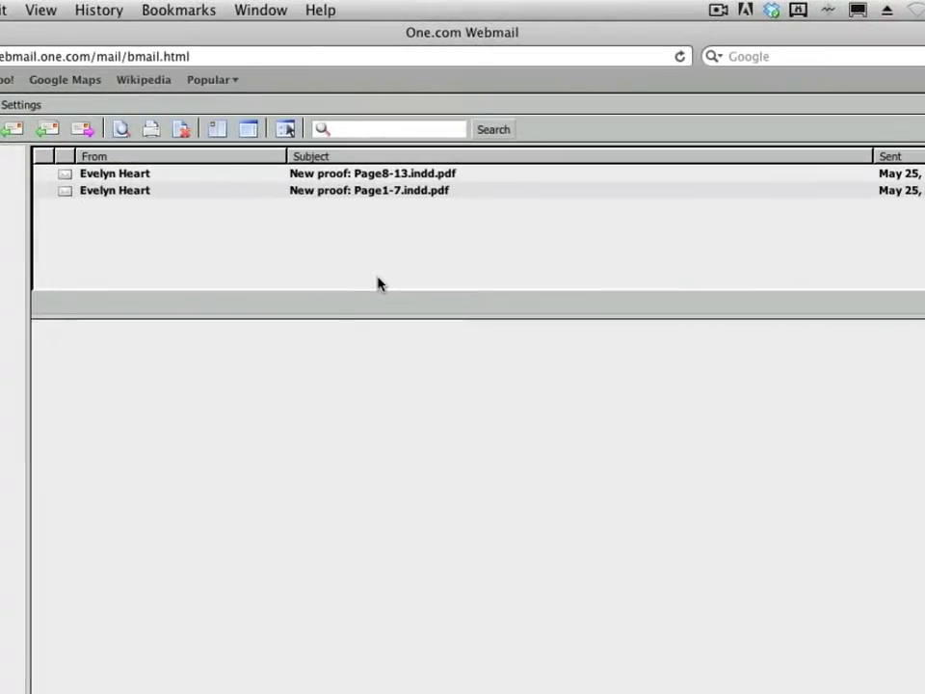
Open the 'New proof: Page8-13.indd.pdf' email and follow its Go to proof link.
{"action": "left_click", "coordinate": [352, 175]}
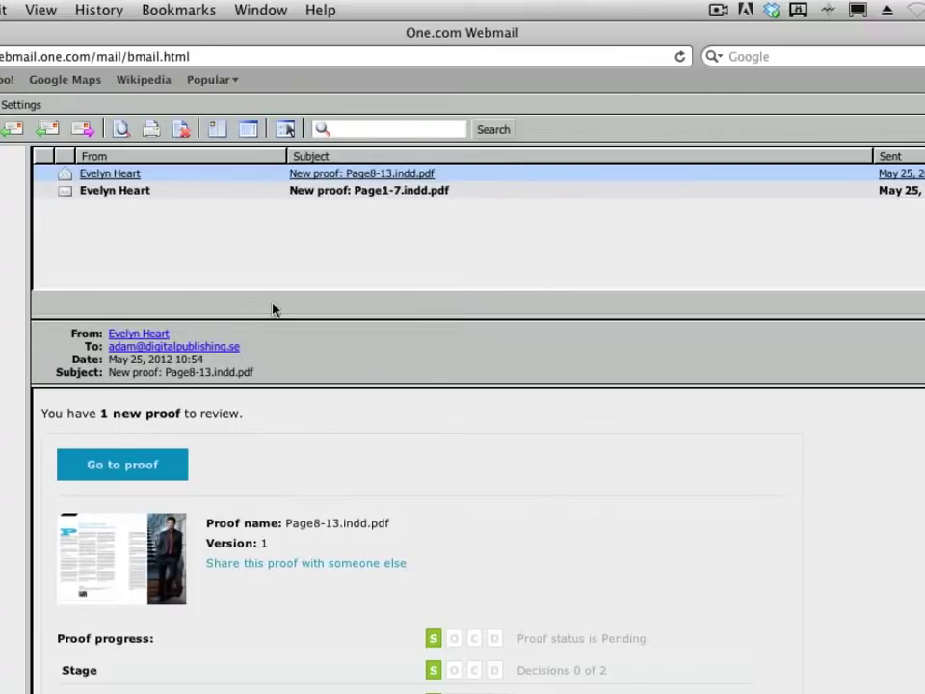
{"action": "left_click", "coordinate": [120, 466]}
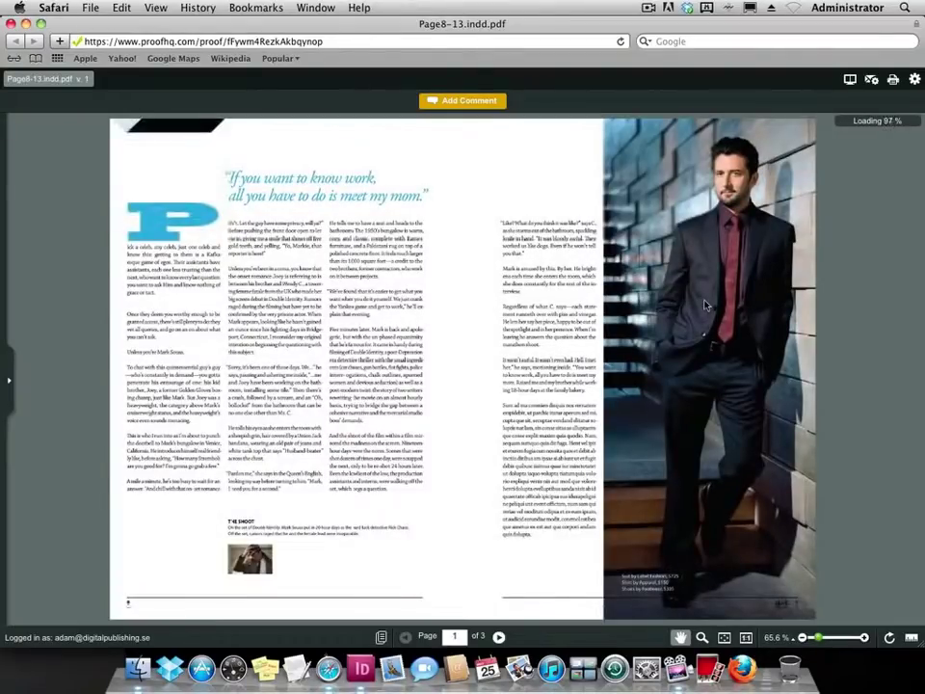
Zoom into the pull quote and add a text comment replacing 'mom' with 'Dad'.
{"action": "left_click", "coordinate": [701, 637]}
{"action": "left_click_drag", "start_coordinate": [358, 157], "coordinate": [471, 260]}
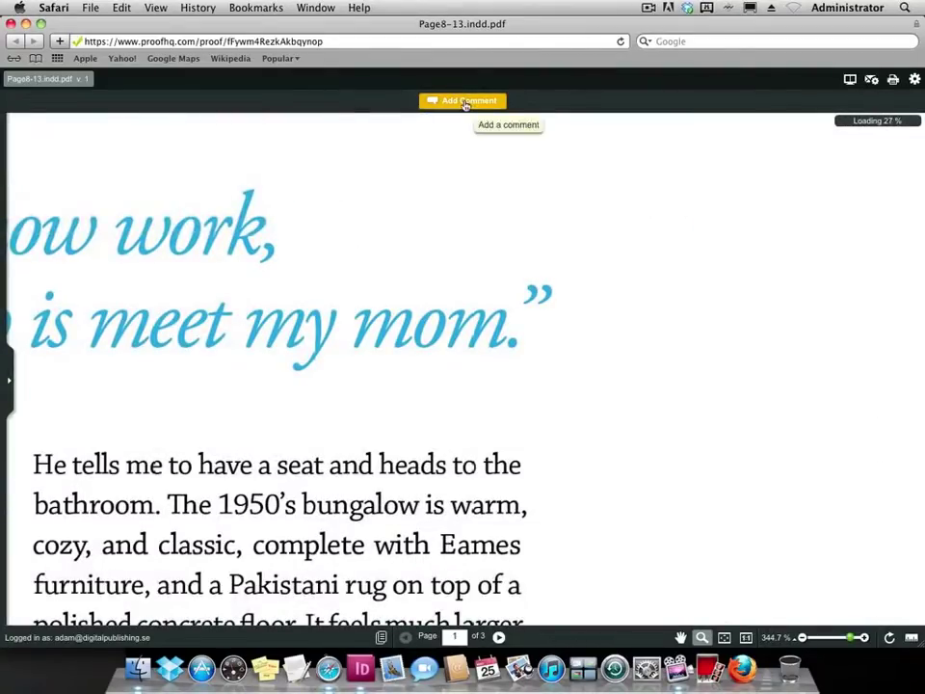
{"action": "left_click", "coordinate": [464, 100]}
{"action": "left_click", "coordinate": [256, 101]}
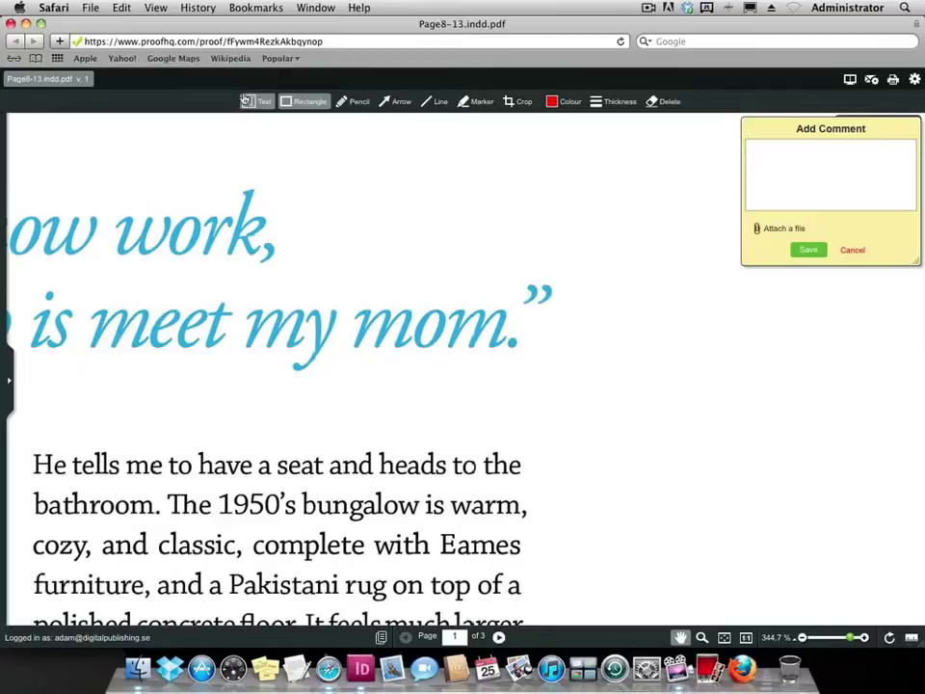
{"action": "left_click_drag", "start_coordinate": [357, 339], "coordinate": [504, 332]}
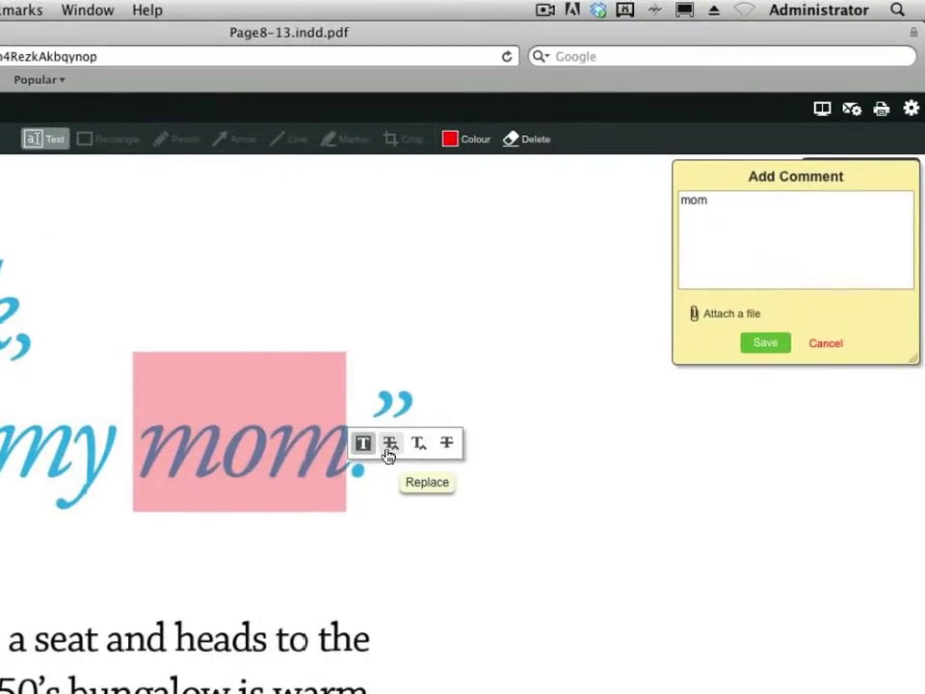
{"action": "left_click", "coordinate": [388, 453]}
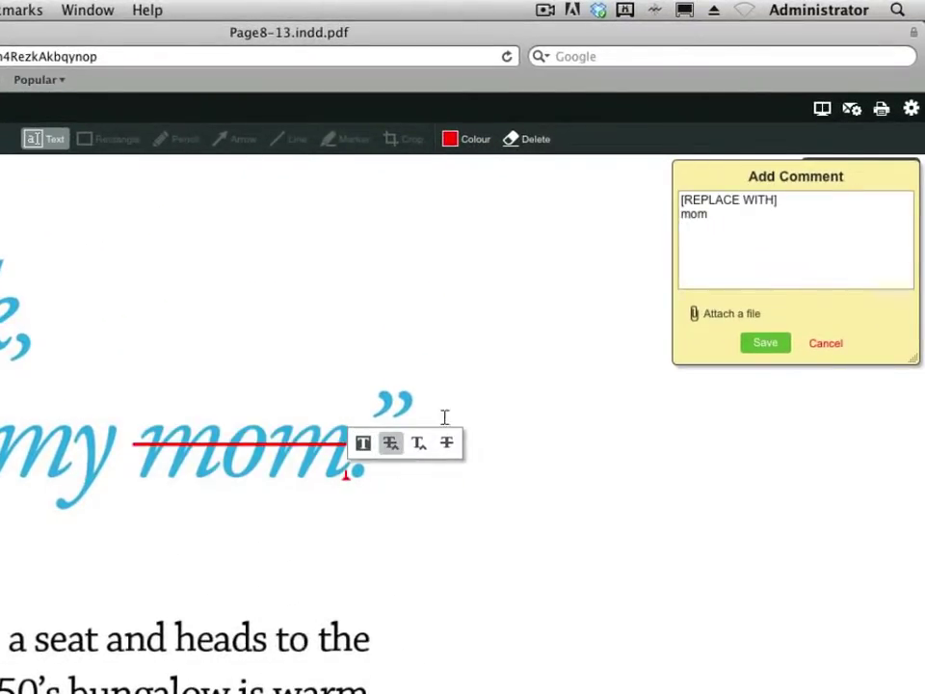
{"action": "left_click", "coordinate": [708, 277]}
{"action": "type", "text": "Dad"}
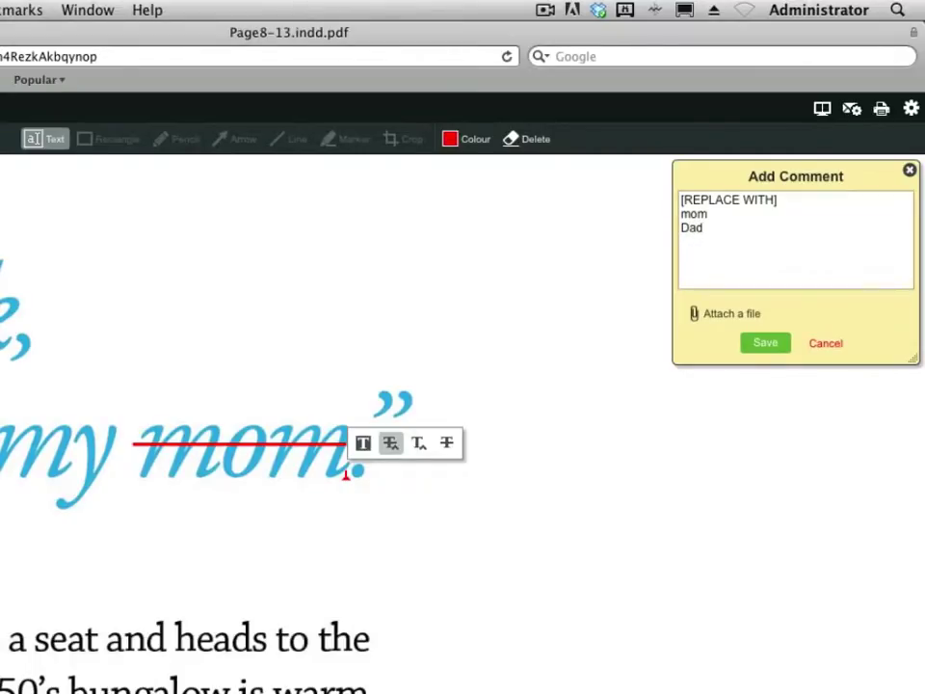
{"action": "left_click", "coordinate": [765, 342]}
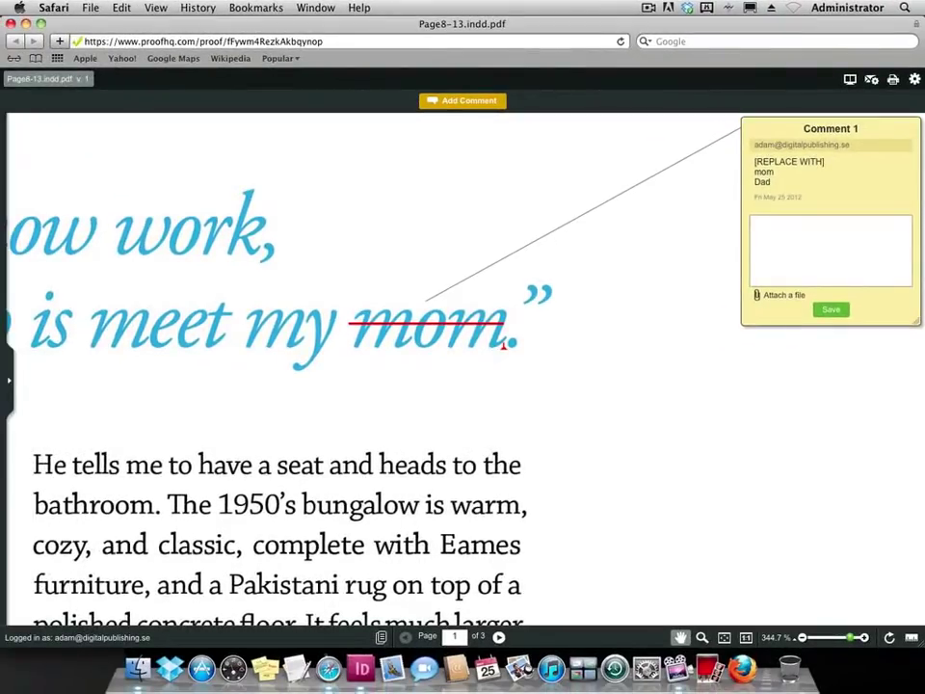
{"action": "left_click", "coordinate": [723, 638]}
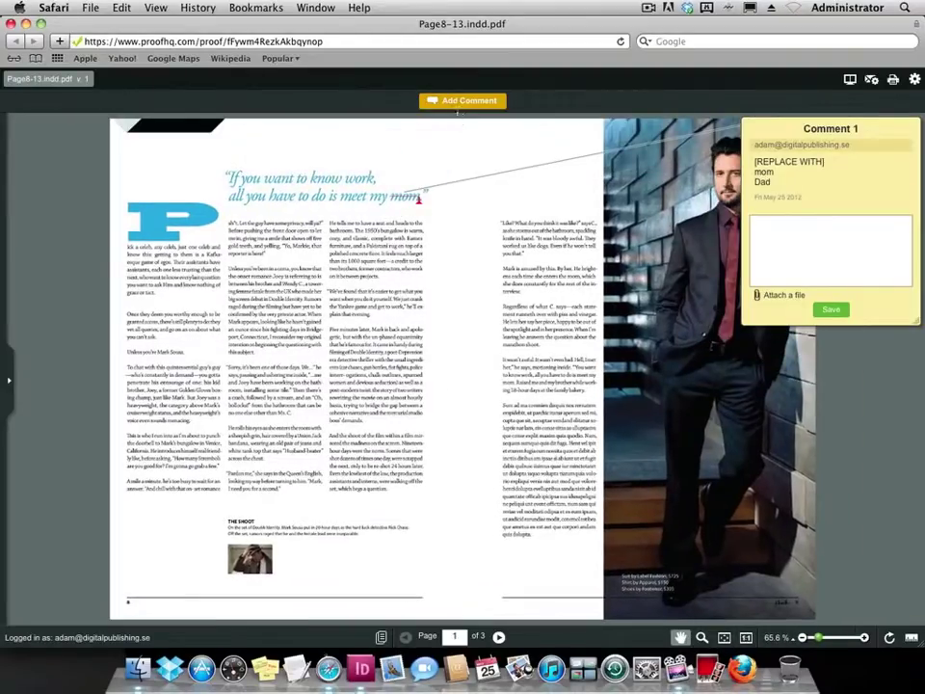
Draw a rectangle around THE SHOOT box and add the comment 'Move to the left'.
{"action": "left_click", "coordinate": [404, 188]}
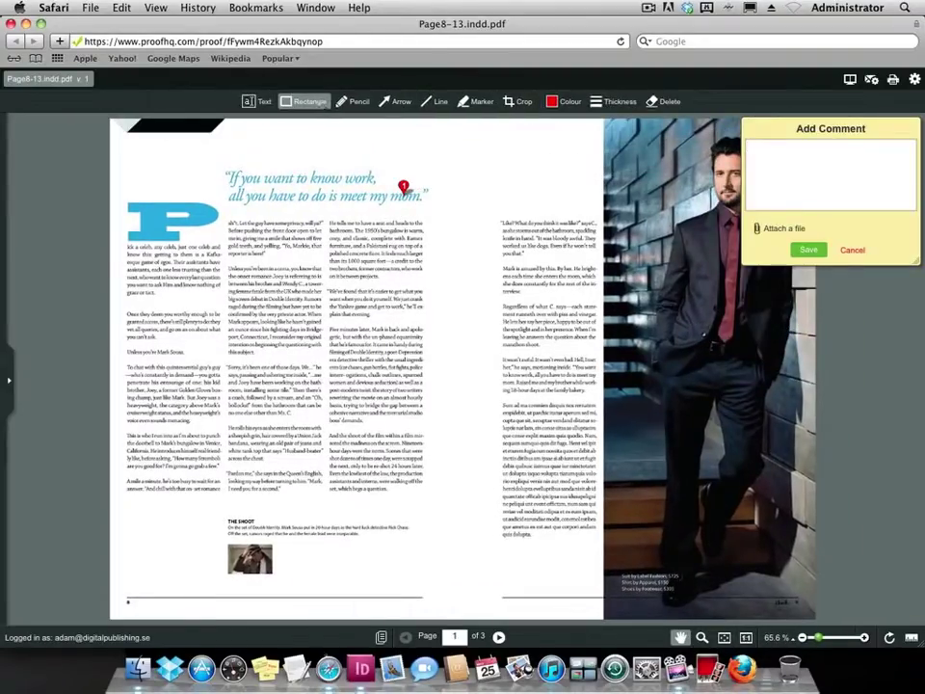
{"action": "left_click_drag", "start_coordinate": [213, 515], "coordinate": [429, 582]}
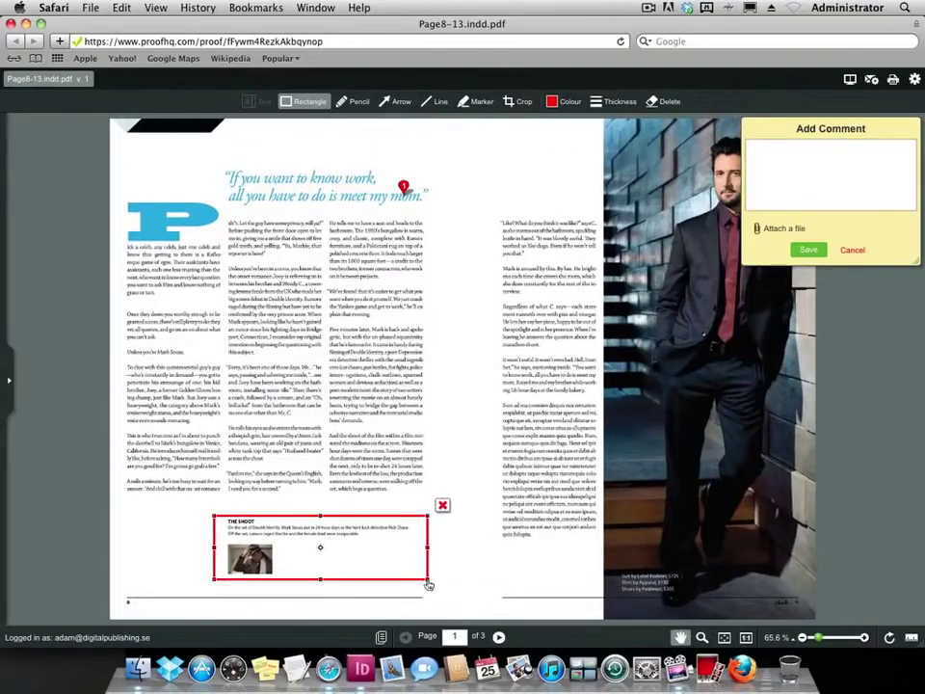
{"action": "left_click", "coordinate": [771, 192]}
{"action": "type", "text": "Move to the left"}
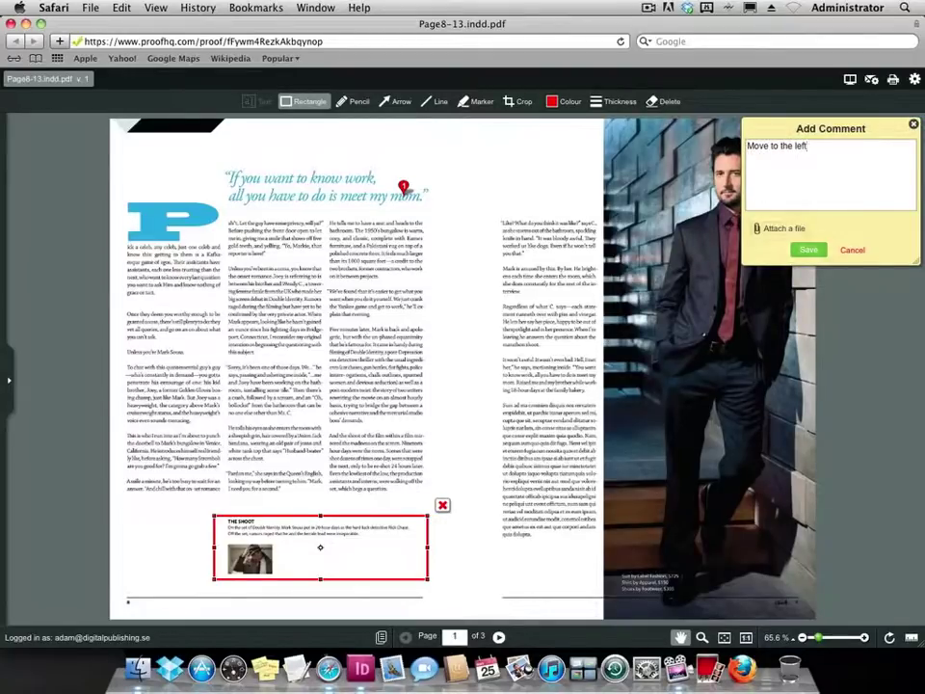
{"action": "left_click", "coordinate": [808, 249]}
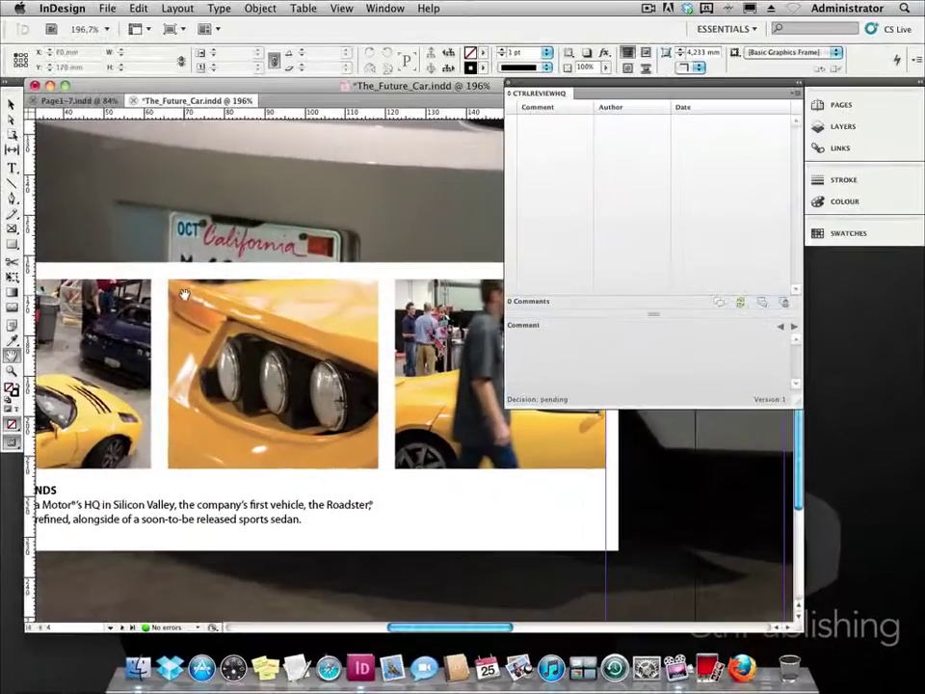
Bring the car photos and caption into view, then reopen Page8-13.indd in InDesign.
{"action": "left_click_drag", "start_coordinate": [230, 163], "coordinate": [292, 275]}
{"action": "scroll", "coordinate": [292, 275], "scroll_direction": "down", "scroll_amount": 3}
{"action": "scroll", "coordinate": [292, 274], "scroll_direction": "right", "scroll_amount": 5}
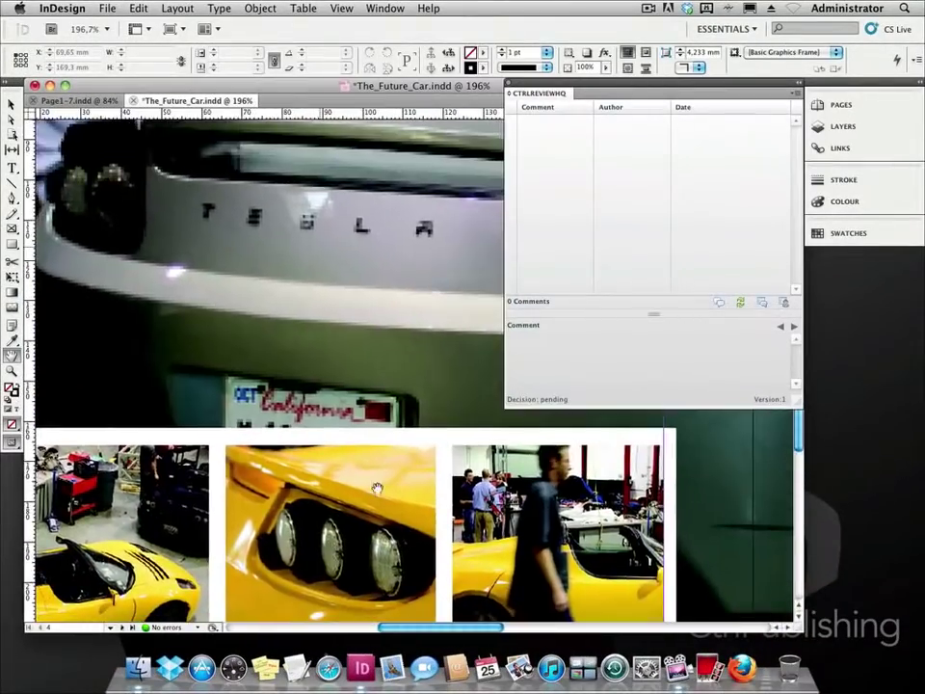
{"action": "left_click", "coordinate": [107, 8]}
{"action": "mouse_move", "coordinate": [145, 66]}
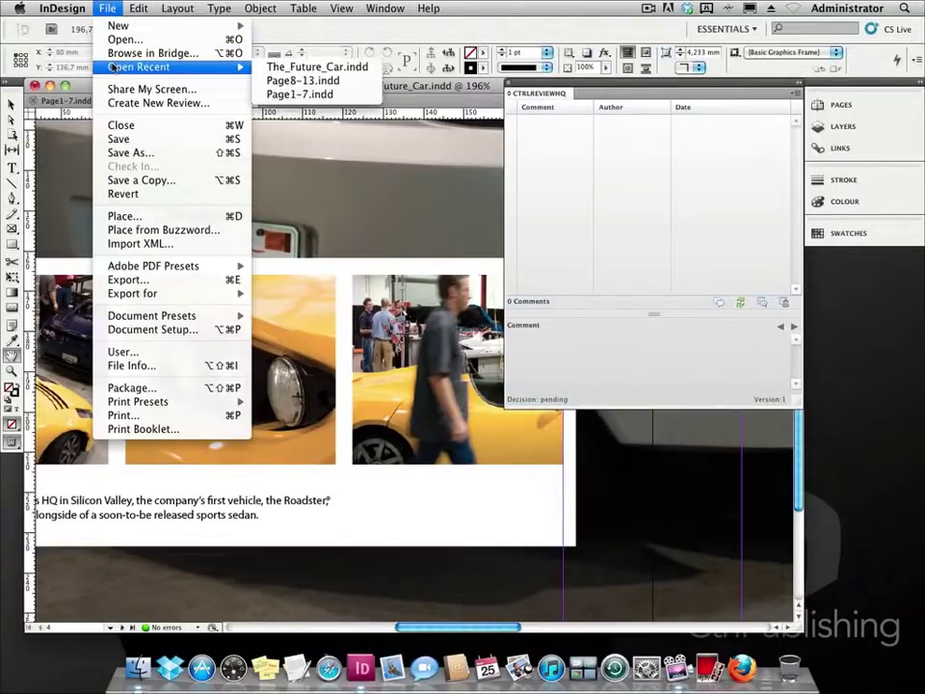
{"action": "left_click", "coordinate": [294, 81]}
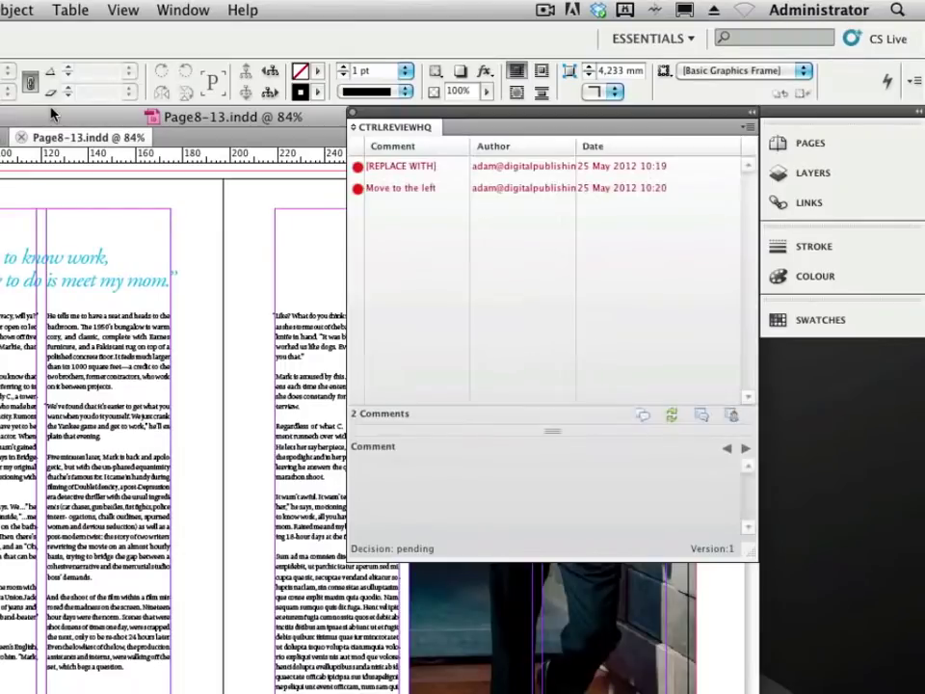
Read the [REPLACE WITH] and Move to the left comments, then open the proof in the browser.
{"action": "left_click", "coordinate": [396, 168]}
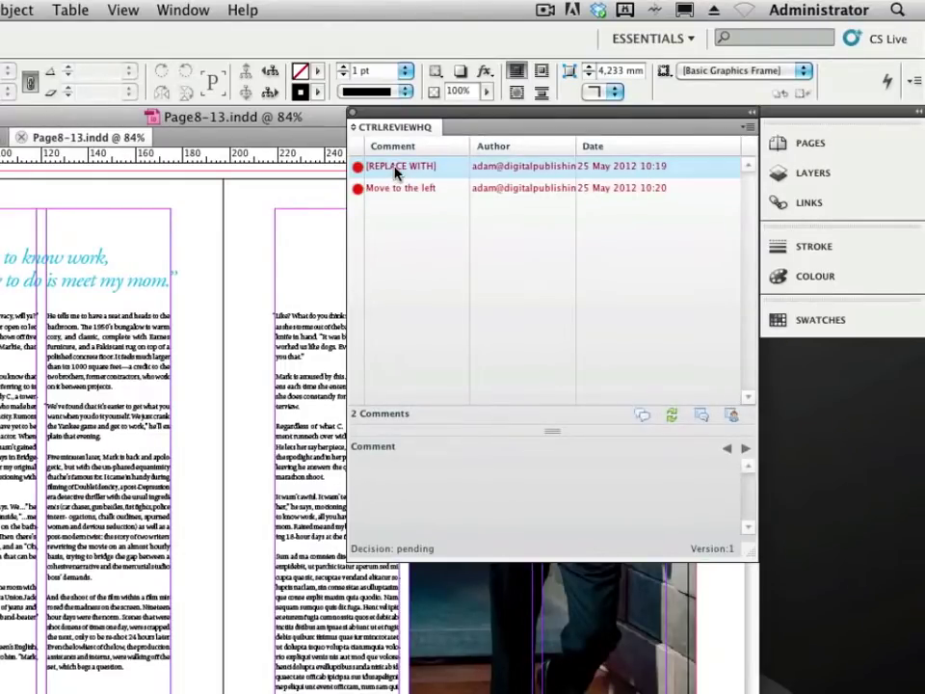
{"action": "left_click", "coordinate": [395, 190]}
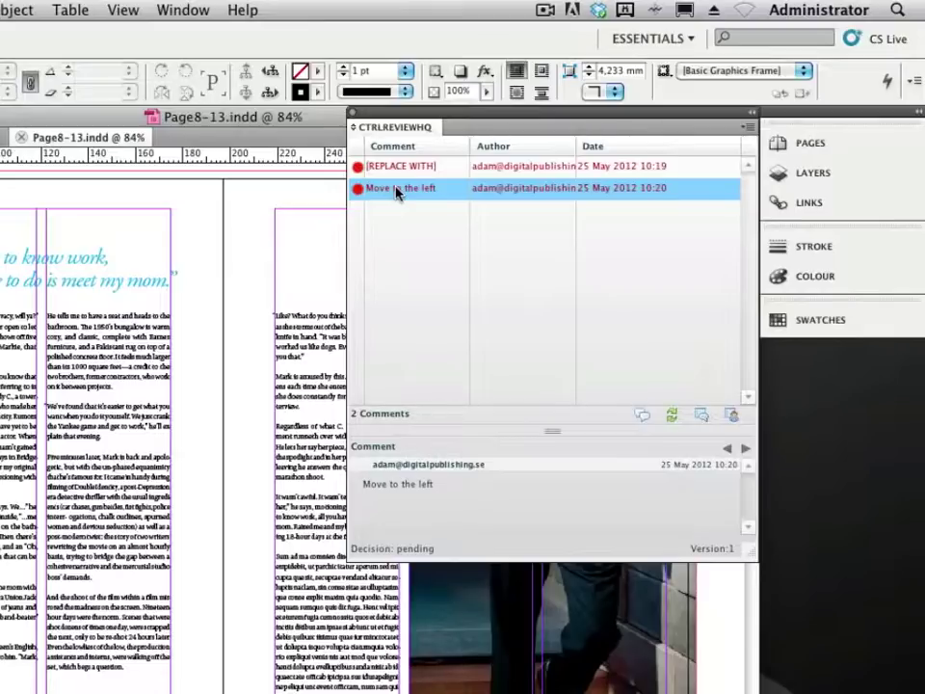
{"action": "left_click", "coordinate": [703, 415]}
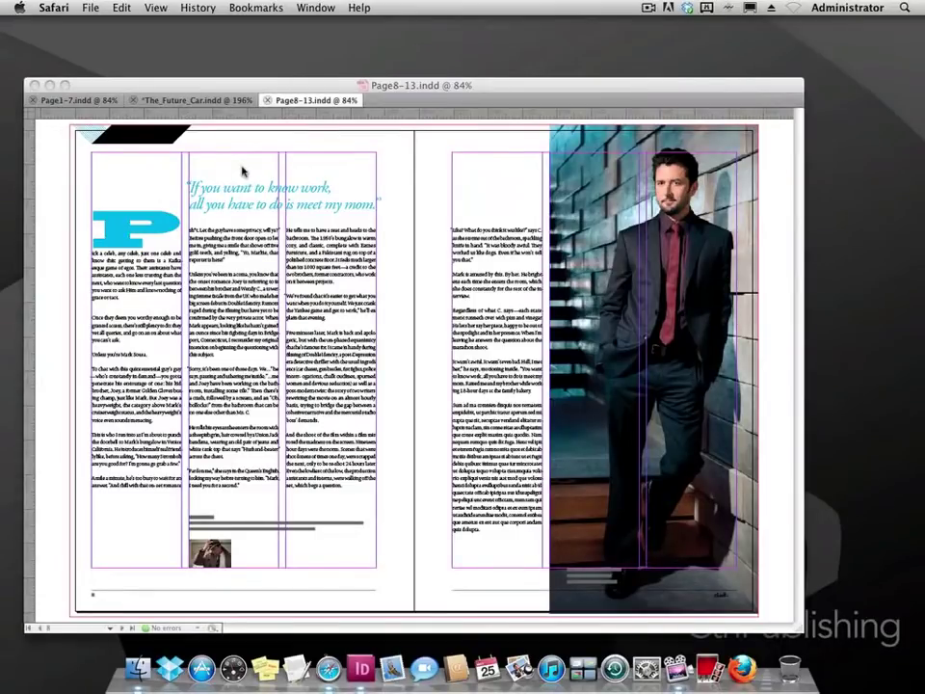
Replace the word 'mom' at the end of the pull quote with 'Dad.'.
{"action": "left_click", "coordinate": [184, 127]}
{"action": "key", "text": "t"}
{"action": "left_click", "coordinate": [360, 203]}
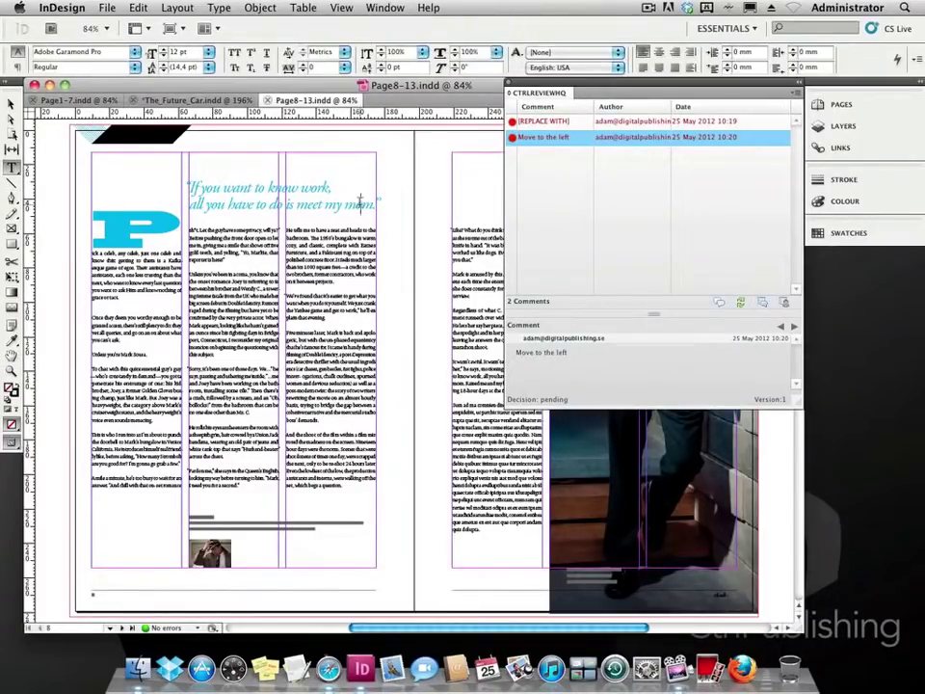
{"action": "double_click", "coordinate": [360, 203]}
{"action": "type", "text": "Dad."}
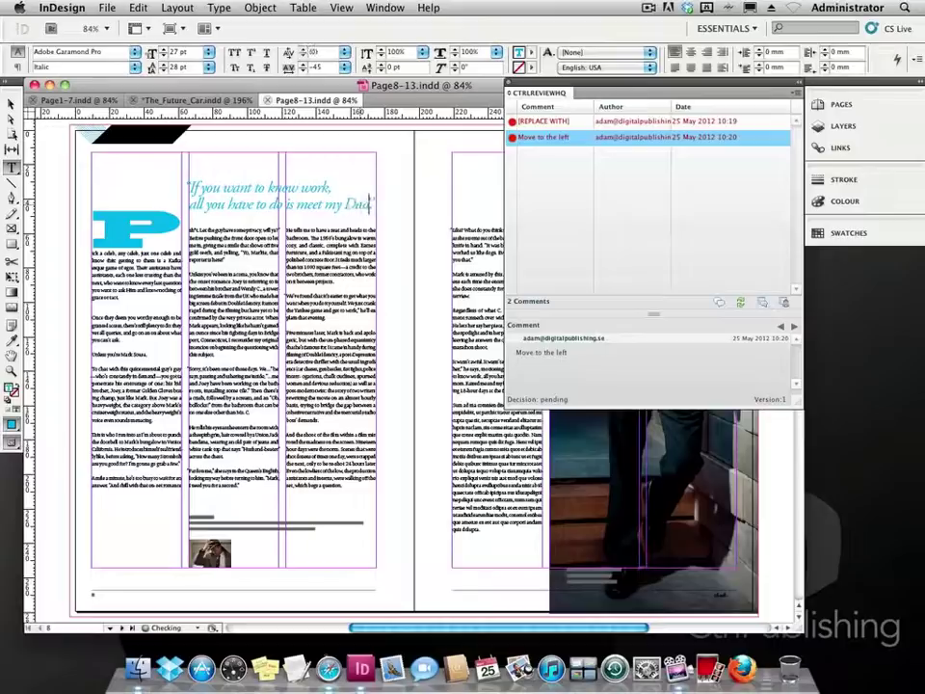
Move the rule-and-photo group at the column bottom further left.
{"action": "key", "text": "Escape"}
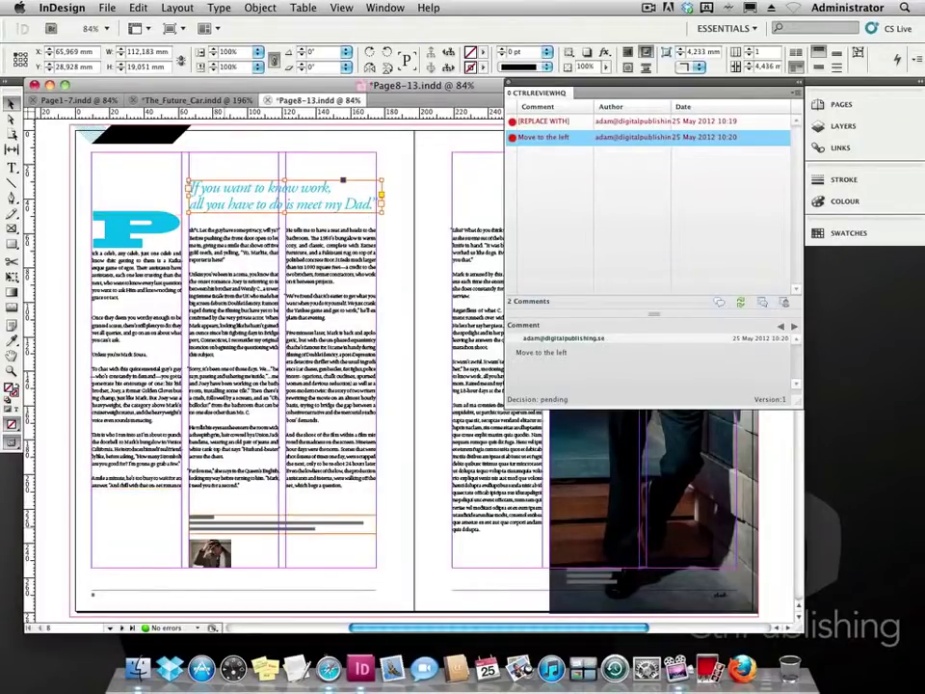
{"action": "left_click", "coordinate": [217, 540]}
{"action": "left_click_drag", "start_coordinate": [217, 539], "coordinate": [128, 547]}
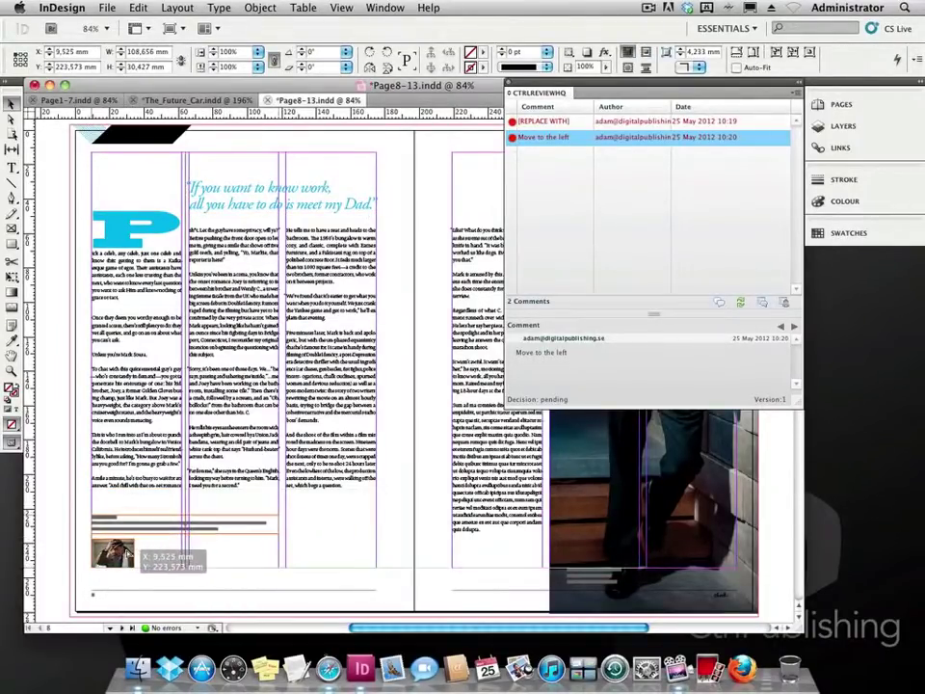
Mark both review comments resolved, save, and upload Page8-13.indd as a new version.
{"action": "left_click", "coordinate": [544, 122]}
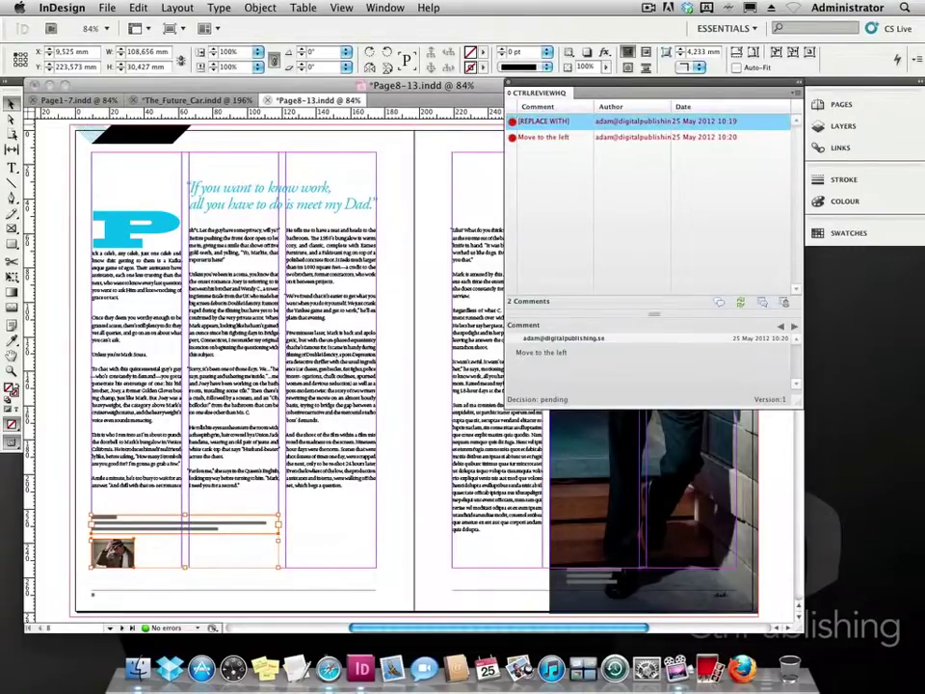
{"action": "left_click", "coordinate": [545, 137]}
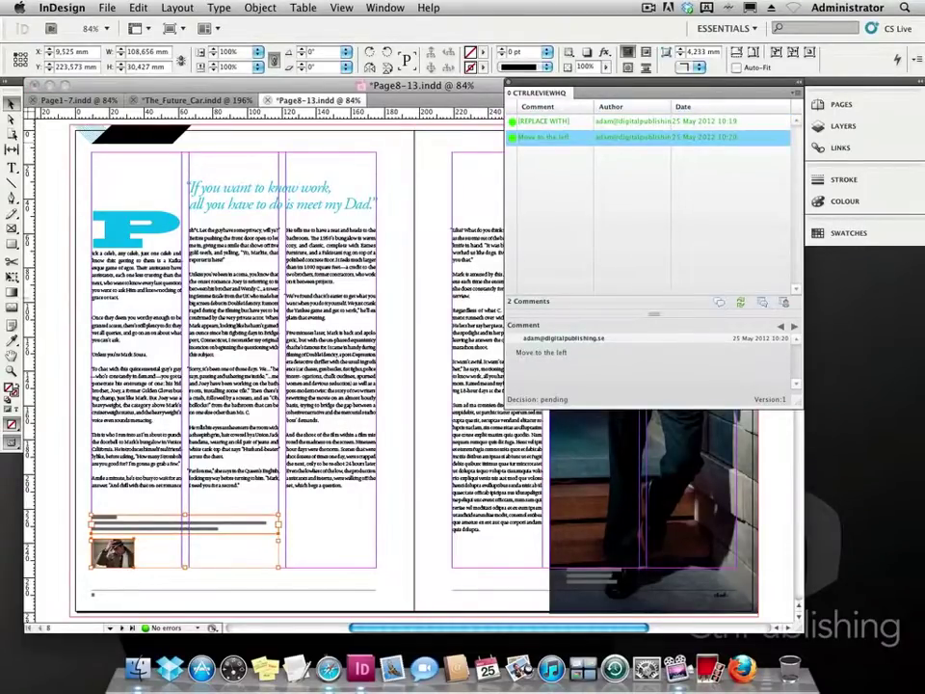
{"action": "left_click", "coordinate": [107, 8]}
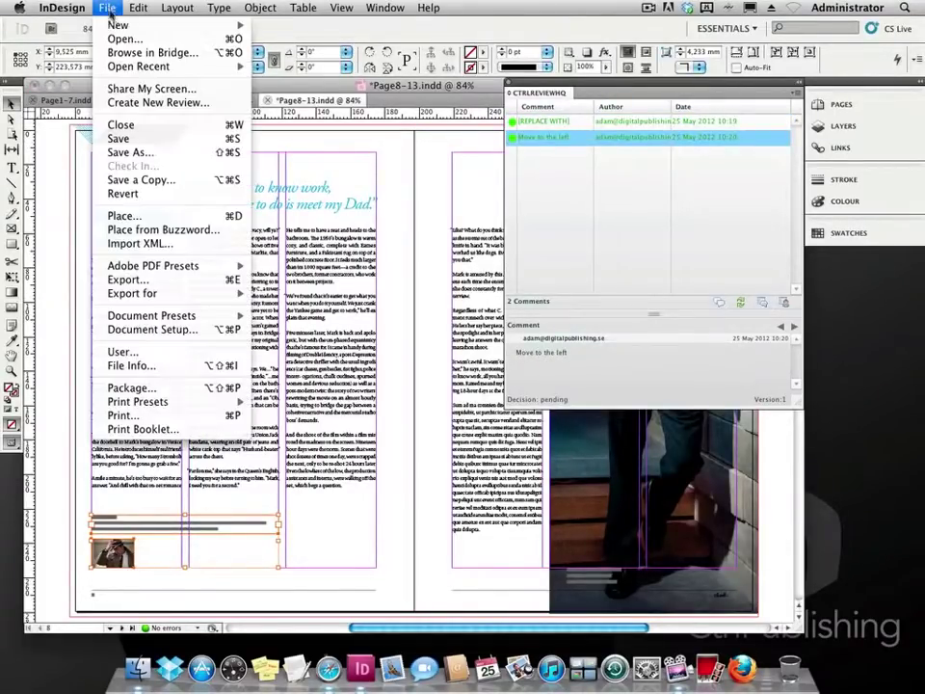
{"action": "left_click", "coordinate": [96, 136]}
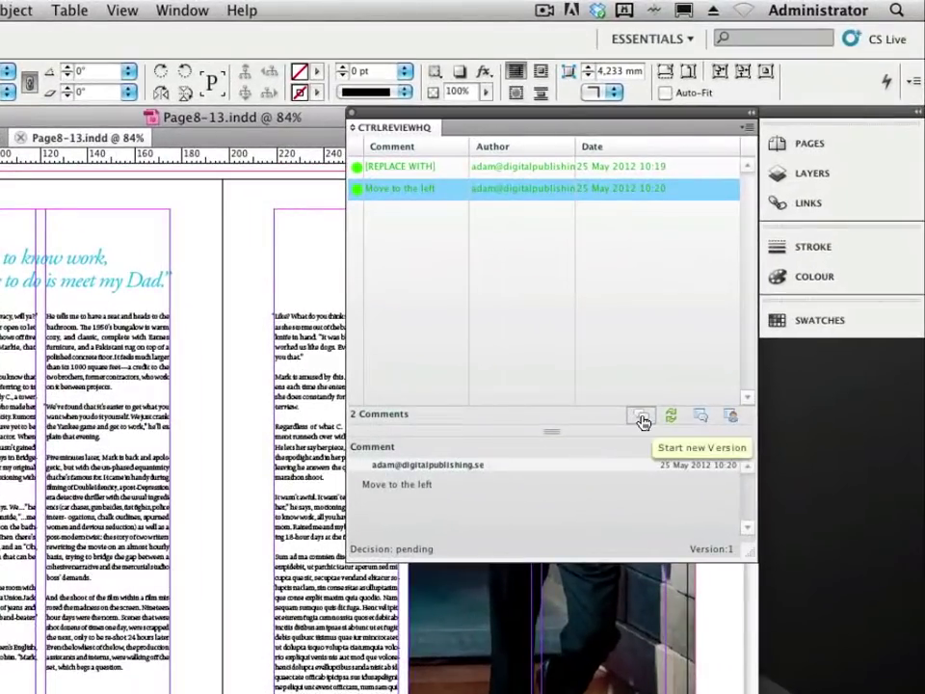
{"action": "left_click", "coordinate": [641, 417]}
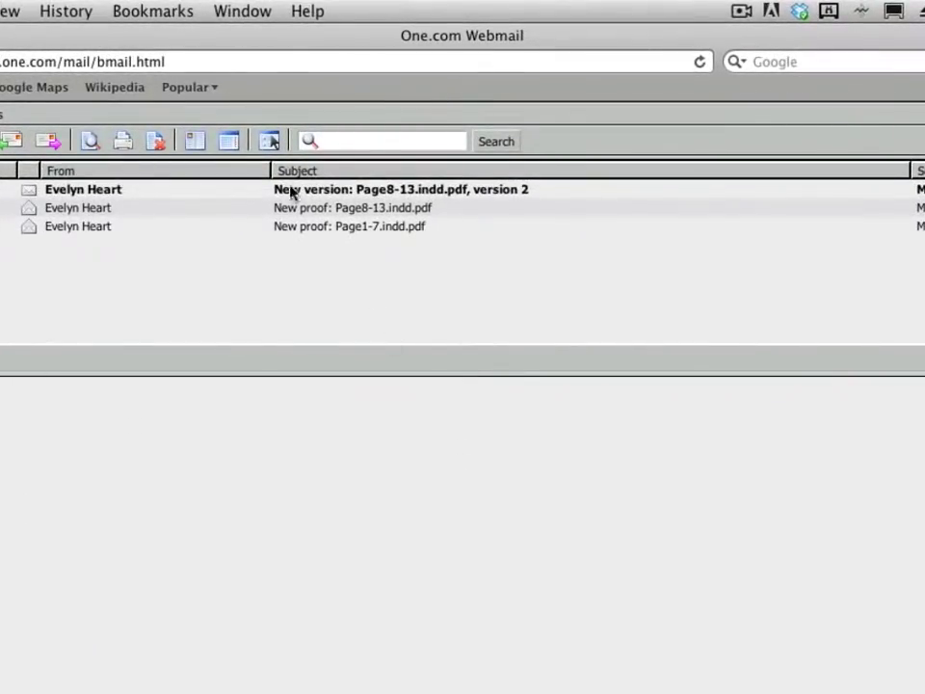
Open the 'New version: Page8-13.indd.pdf, version 2' email to reach the proof.
{"action": "left_click", "coordinate": [287, 189]}
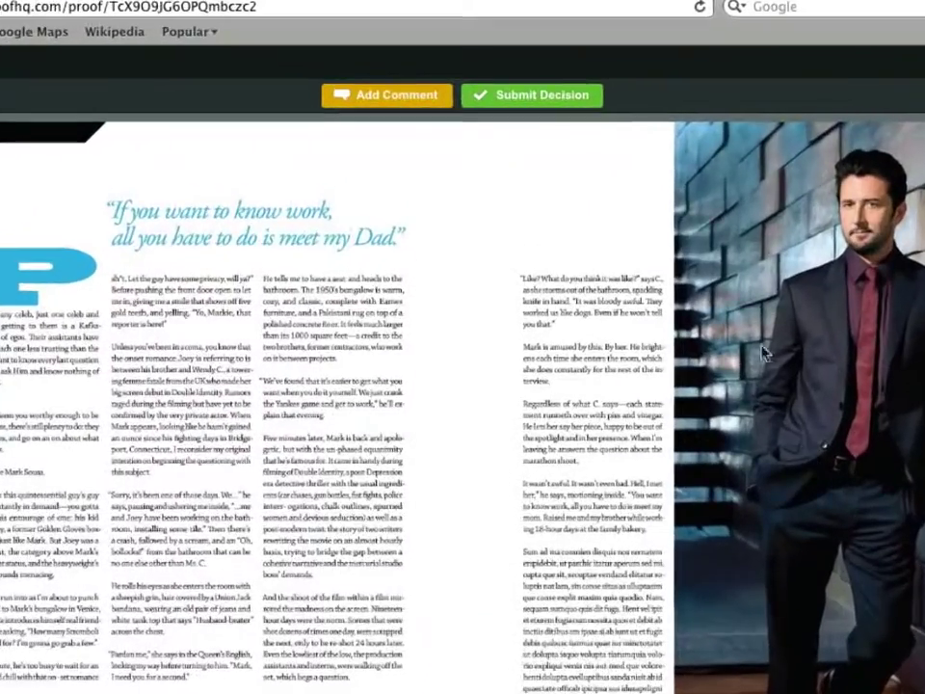
Submit an Approved decision on the version 2 proof and close the proof window.
{"action": "left_click", "coordinate": [536, 102]}
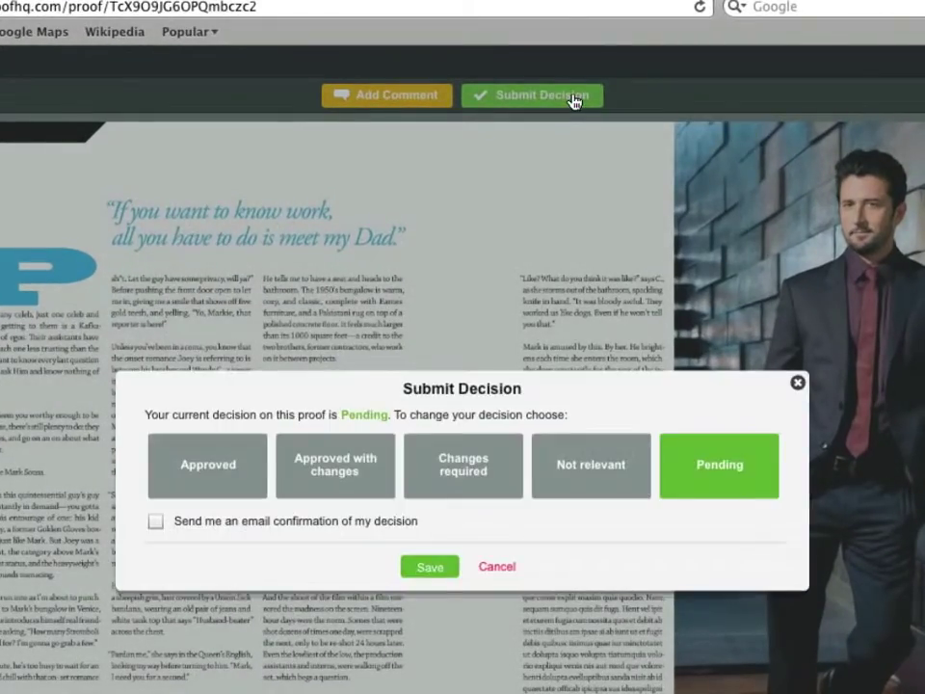
{"action": "left_click", "coordinate": [228, 463]}
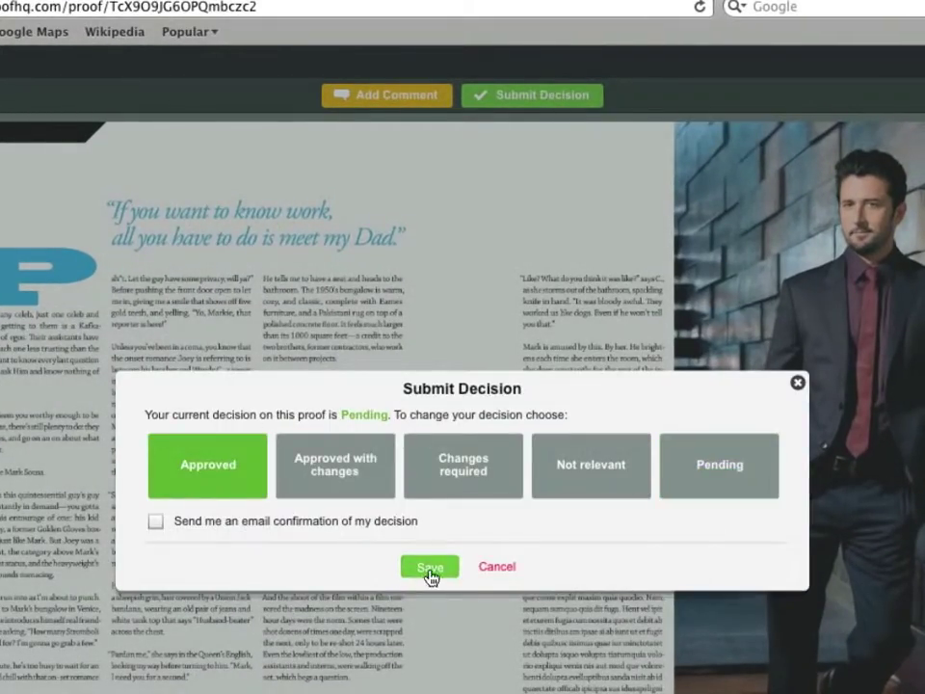
{"action": "left_click", "coordinate": [430, 569]}
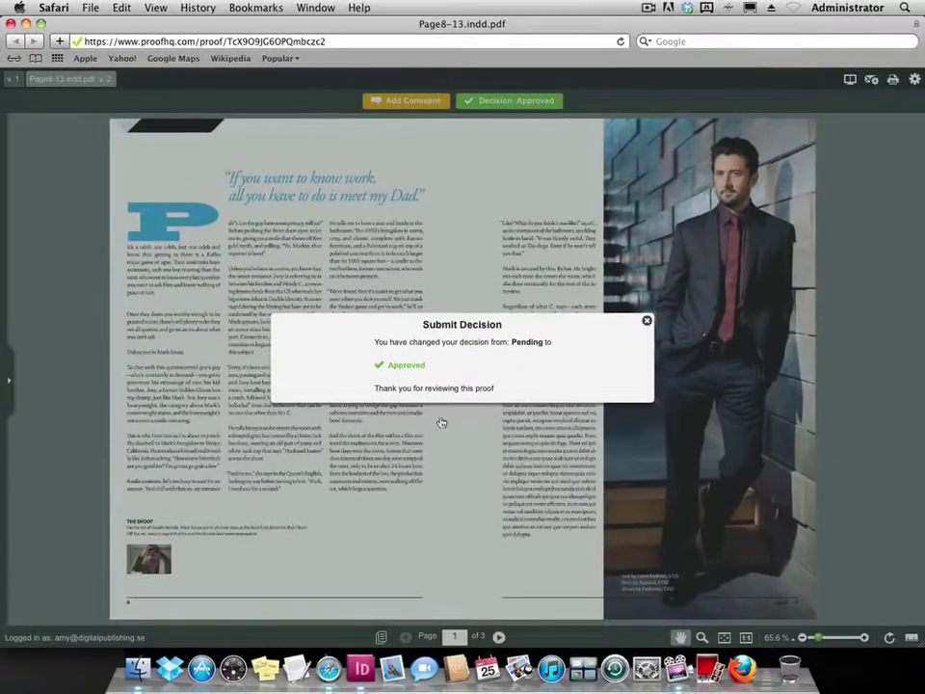
{"action": "left_click", "coordinate": [10, 23]}
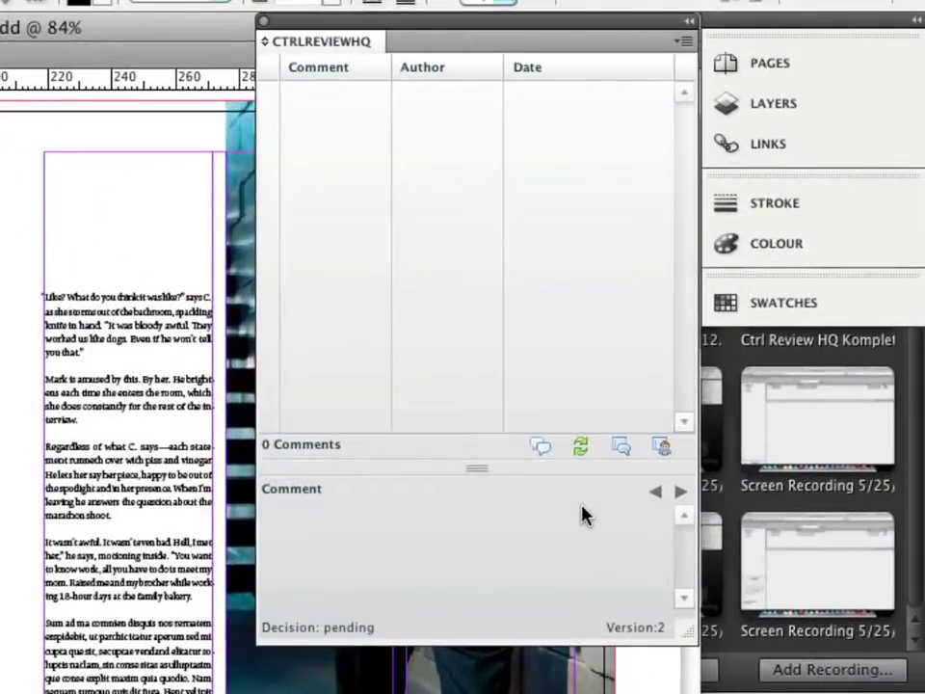
Refresh the CtrlReviewHQ panel to update the Page8-13.indd proof status.
{"action": "left_click", "coordinate": [581, 447]}
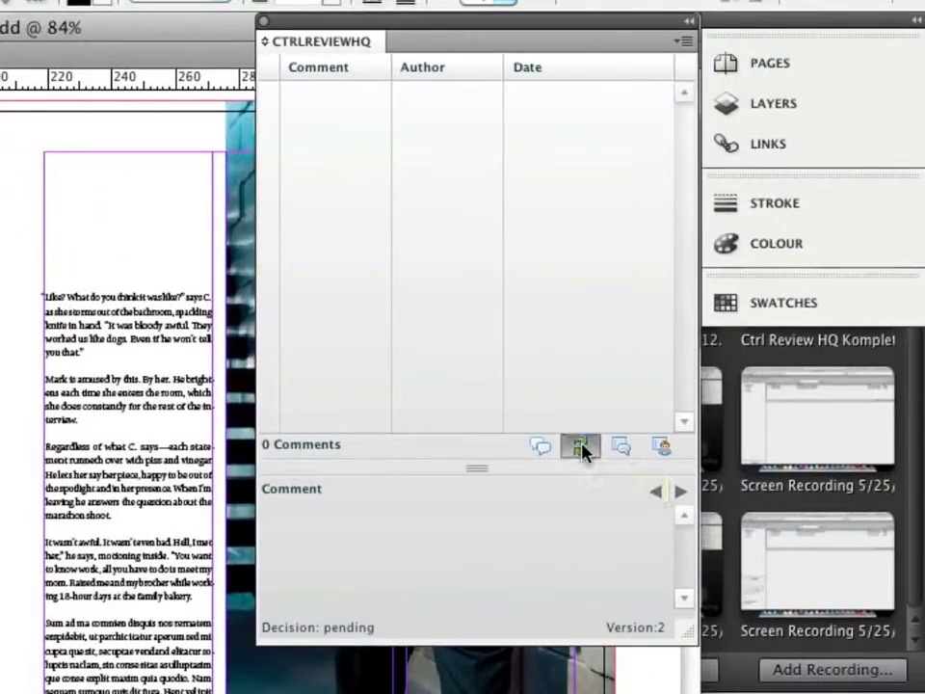